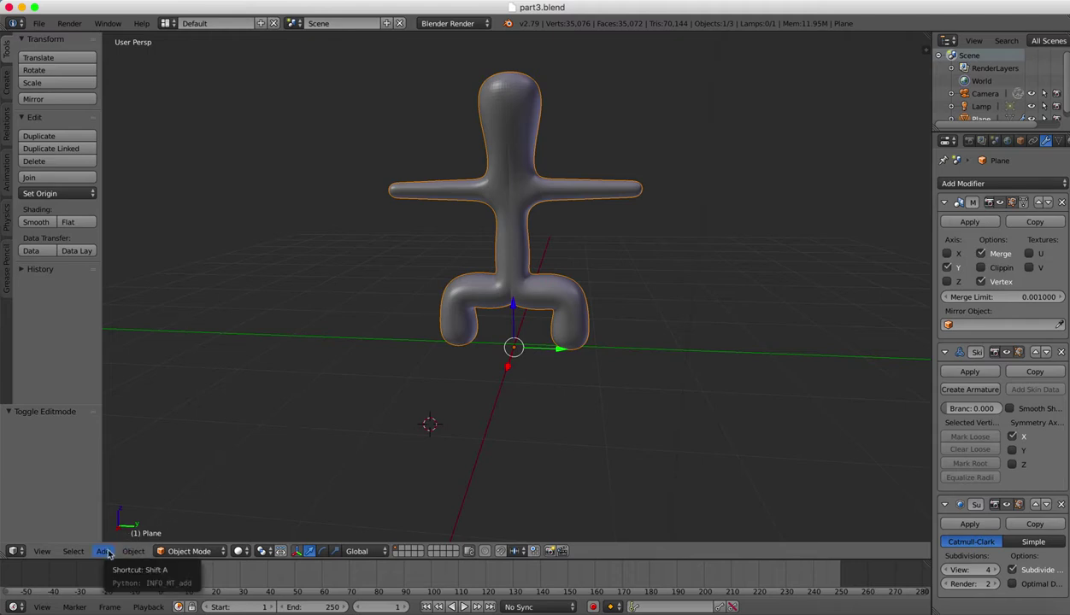
# - Insert the Basic Human (Meta-Rig) armature, named metarig, from the Add > Armature menu
pyautogui.click(104, 552)
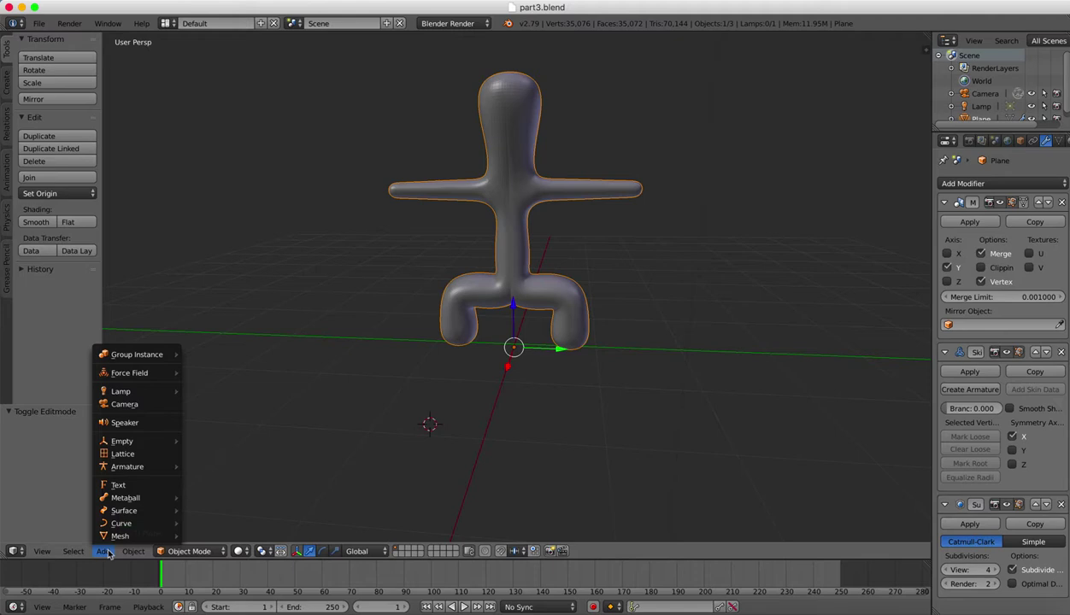
pyautogui.moveTo(151, 473)
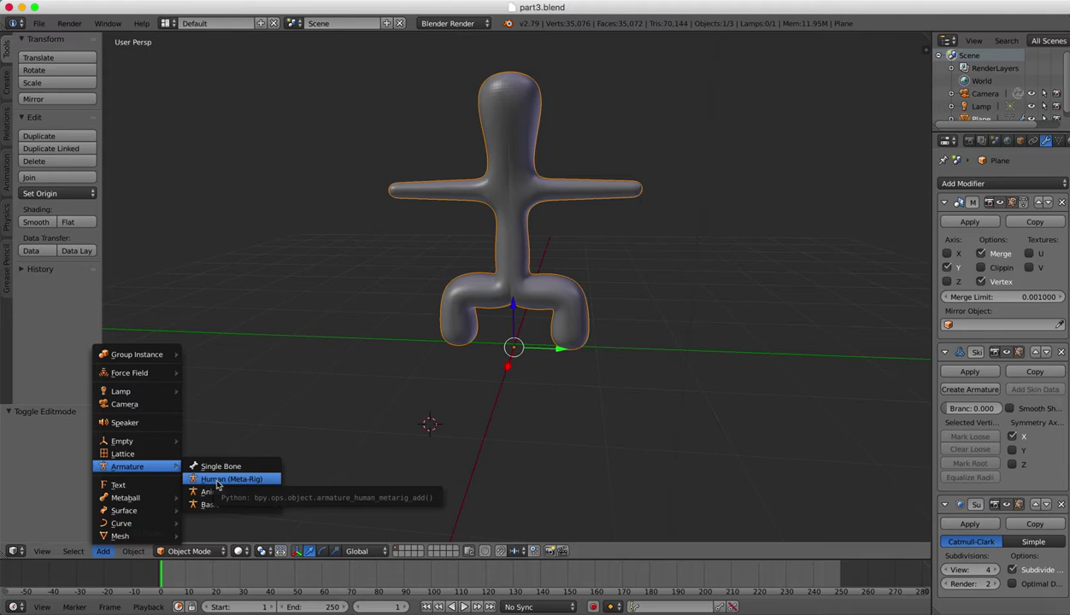
pyautogui.moveTo(215, 493)
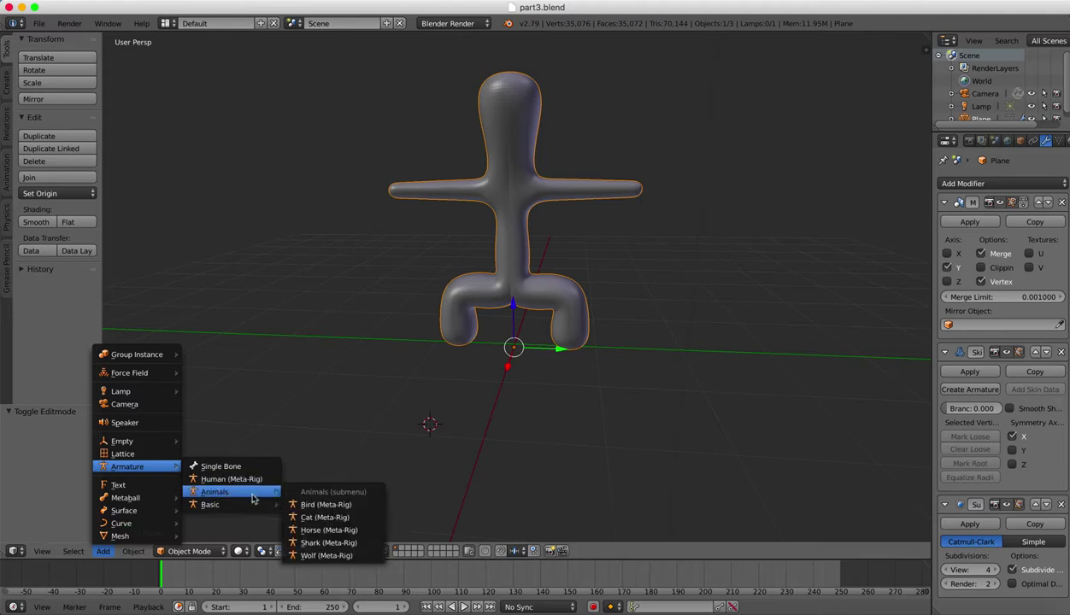
pyautogui.moveTo(249, 507)
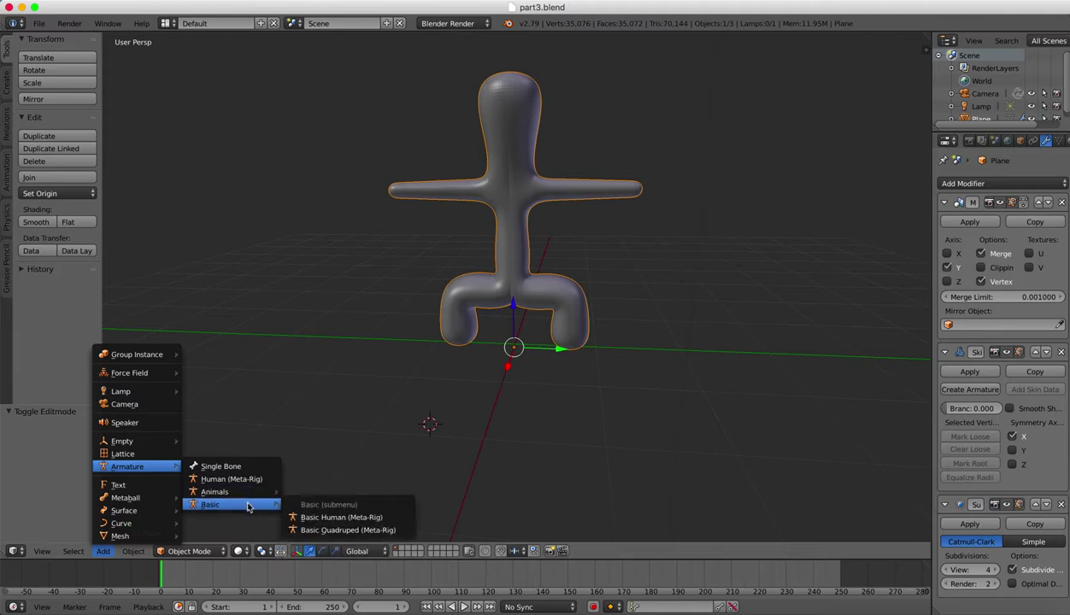
pyautogui.click(304, 519)
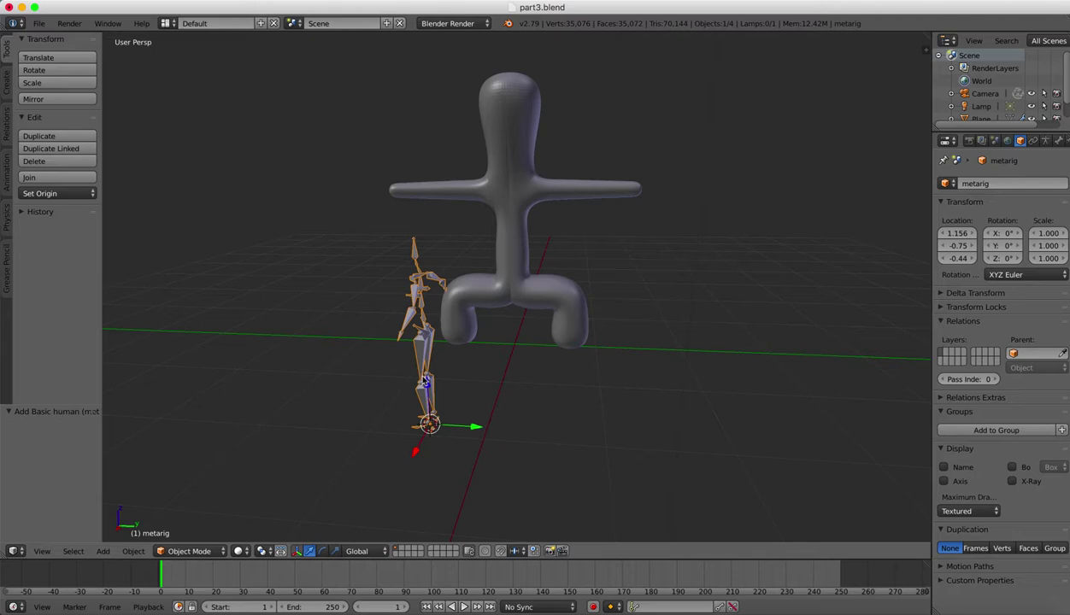
pyautogui.click(104, 551)
# - Filter the add-ons by 'rig', enable Rigging: Rigify, and close the preferences
pyautogui.click(39, 24)
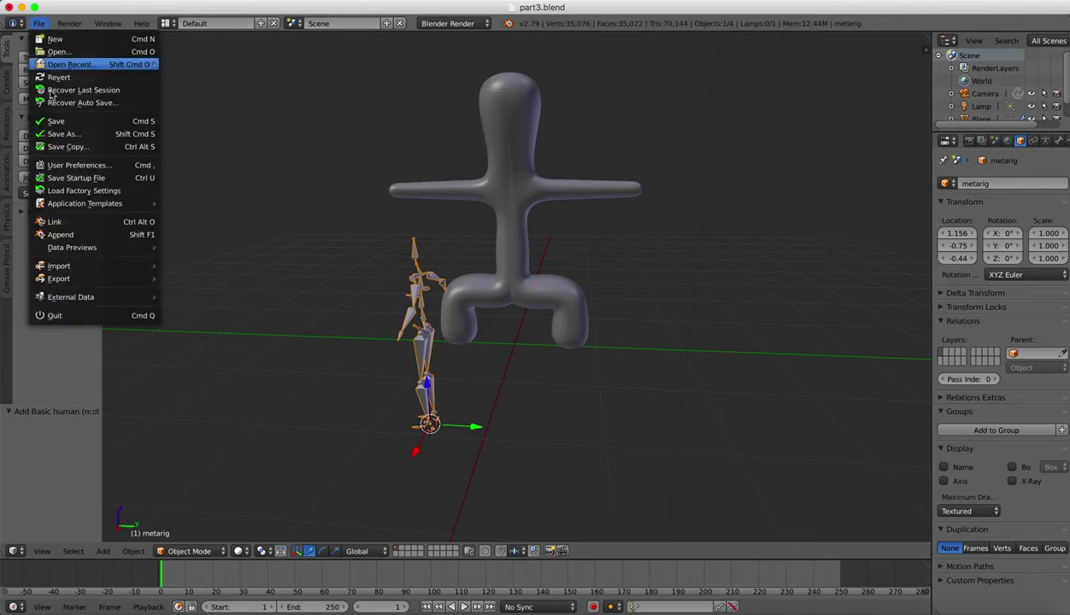
pyautogui.click(92, 169)
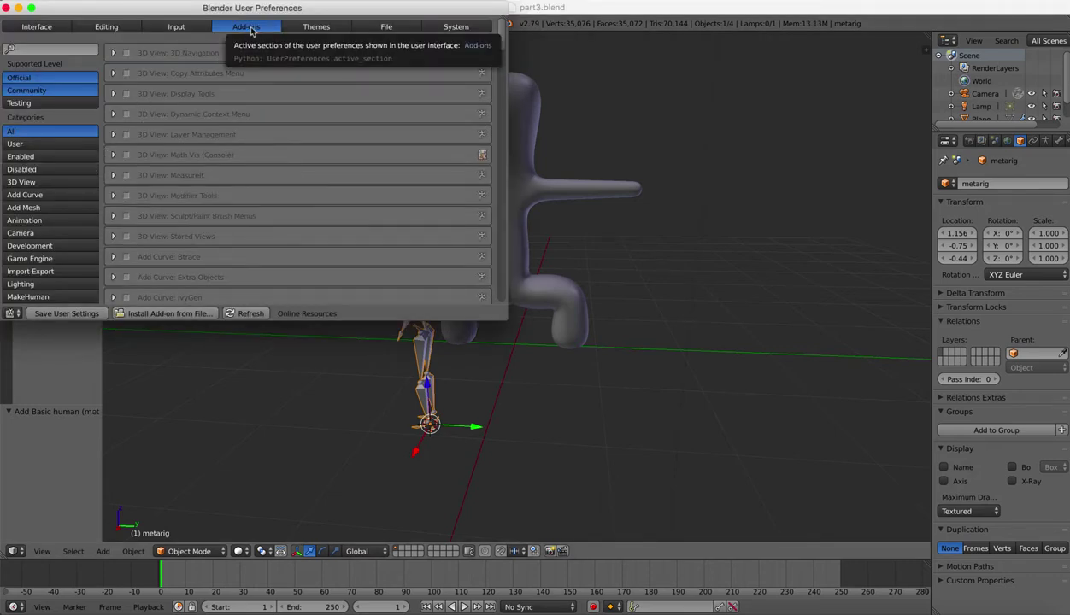
pyautogui.click(40, 48)
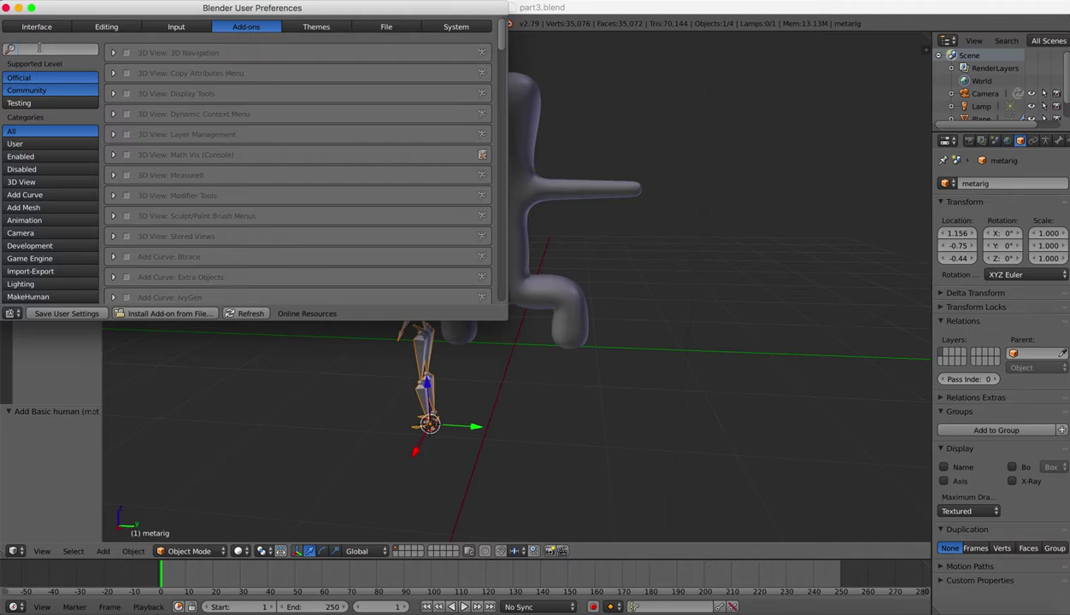
pyautogui.write('rig')
pyautogui.press('Return')
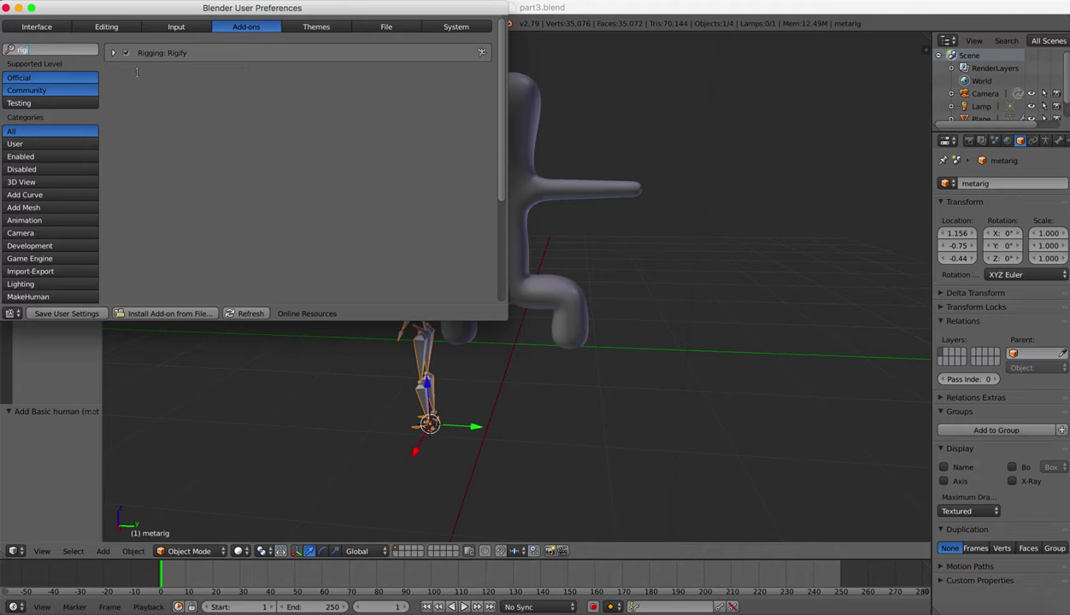
pyautogui.click(126, 53)
pyautogui.click(142, 374)
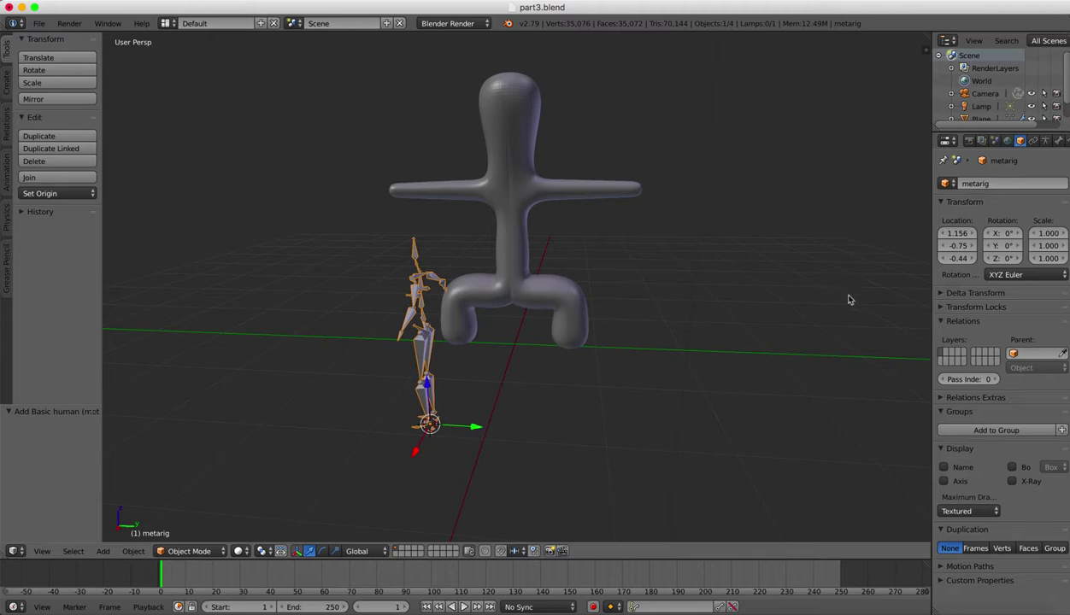
# - Rotate the metarig 90° around Z in the transform panel
pyautogui.press('n')
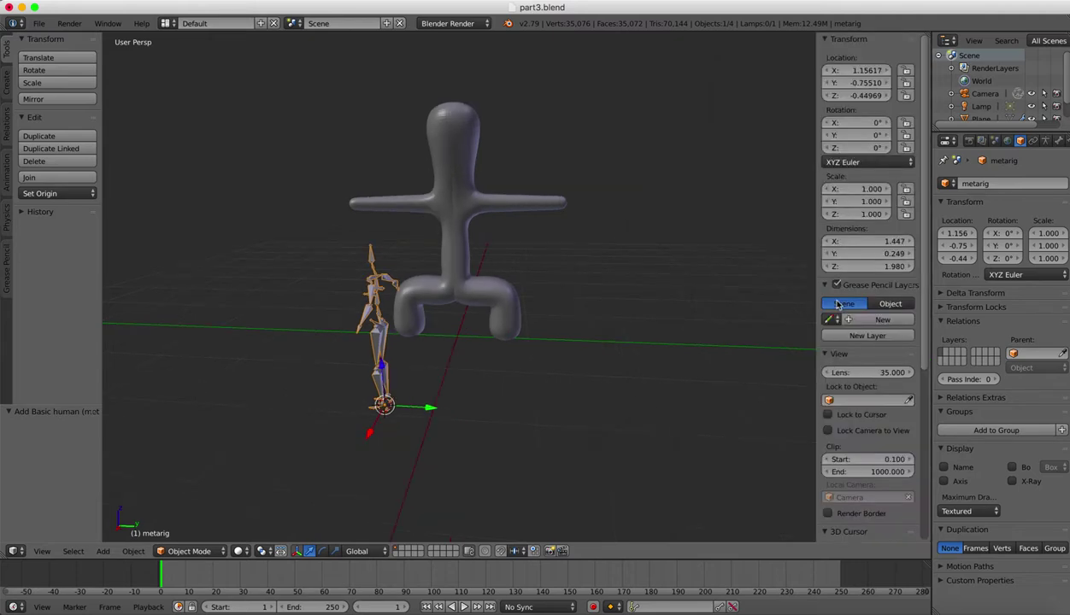
pyautogui.click(865, 150)
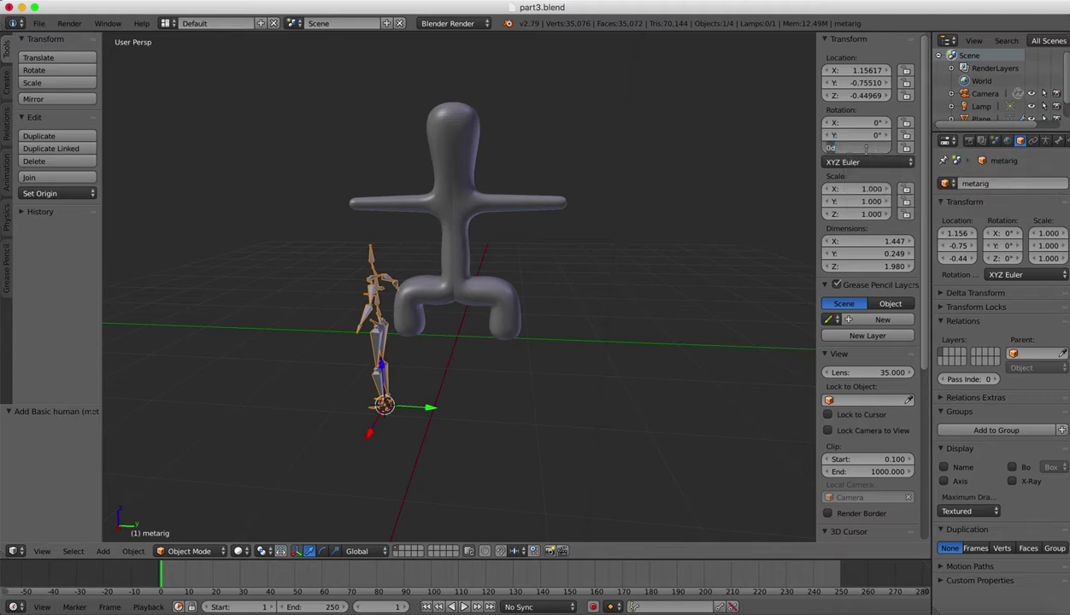
pyautogui.write('9')
pyautogui.press('Return')
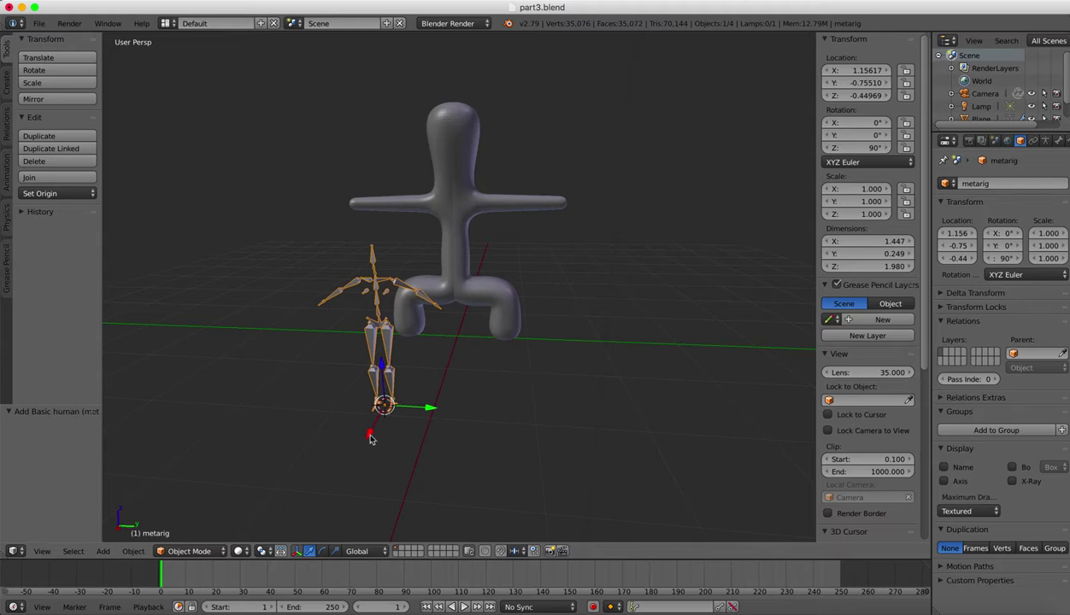
# - Move the metarig along X and Y, then raise it along Z into the character body
pyautogui.moveTo(370, 438); pyautogui.dragTo(390, 401)
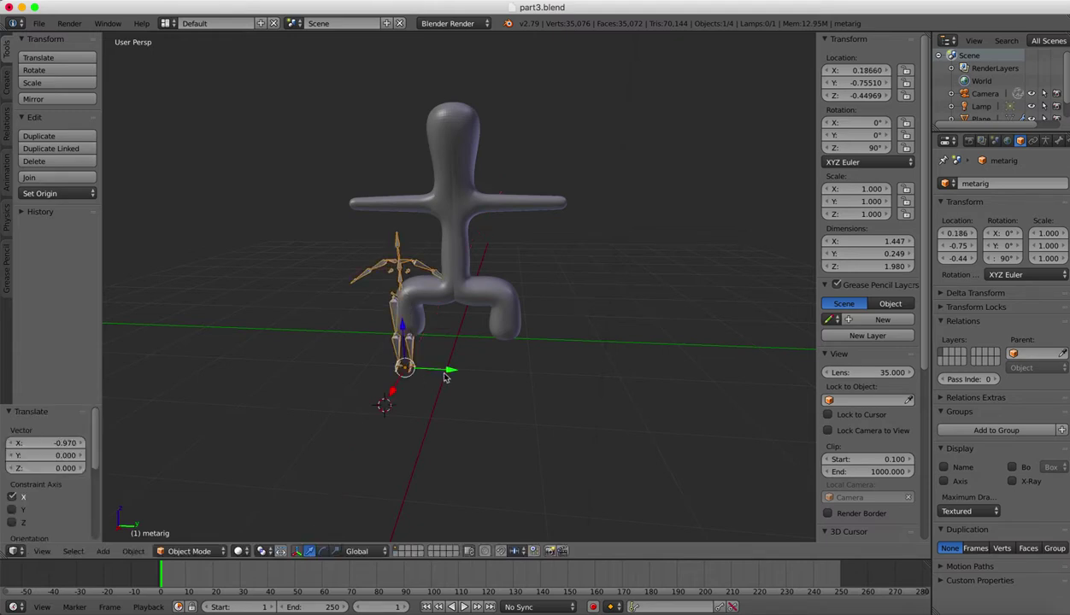
pyautogui.moveTo(439, 367); pyautogui.dragTo(499, 362)
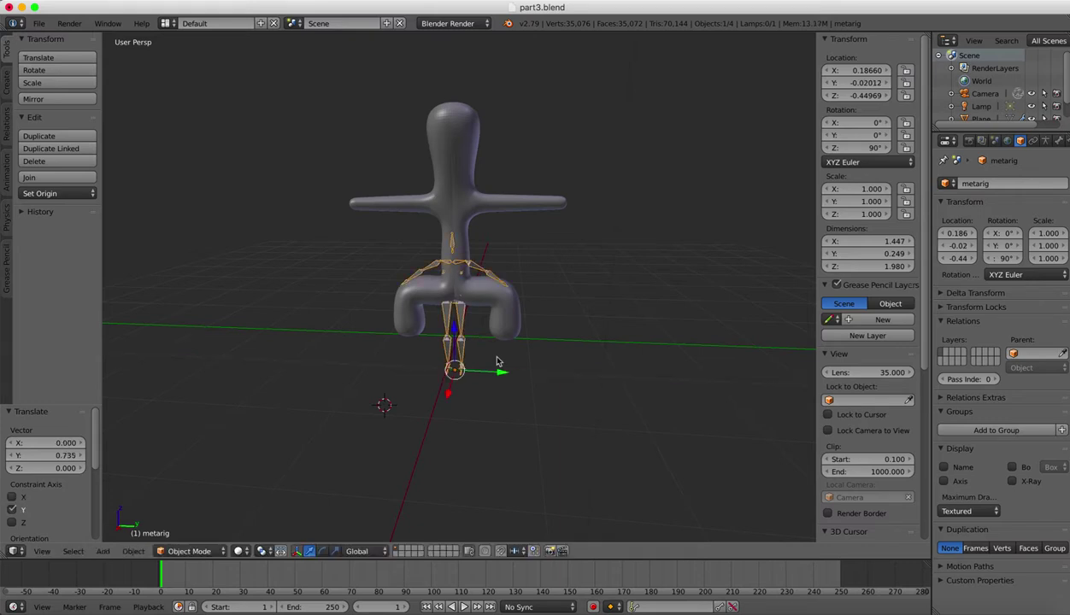
pyautogui.press('g')
pyautogui.press('z')
pyautogui.moveTo(456, 332); pyautogui.dragTo(459, 295)
pyautogui.click(459, 294)
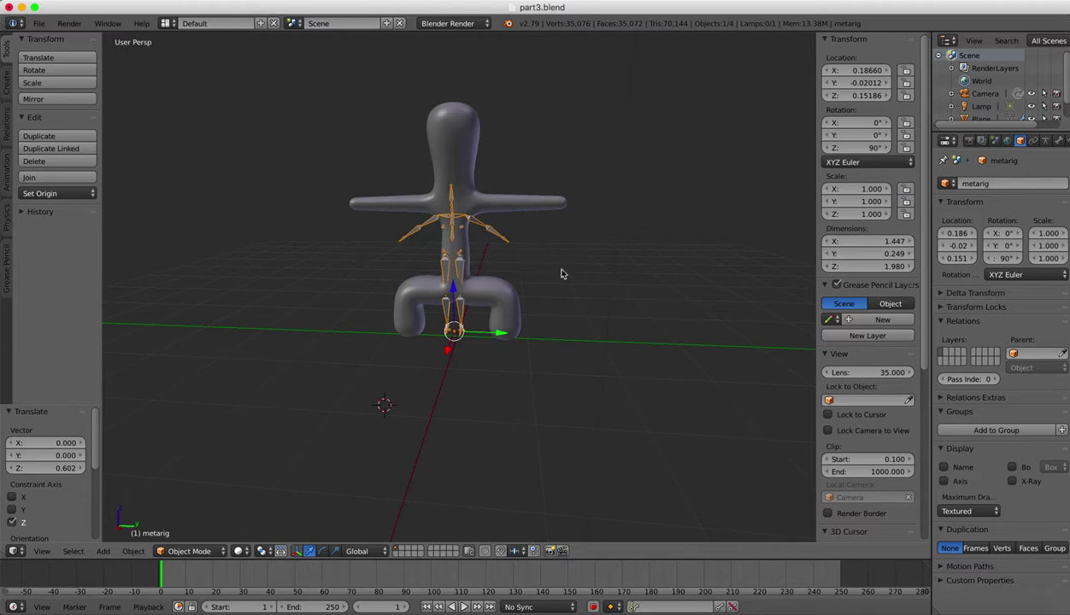
pyautogui.press('s')
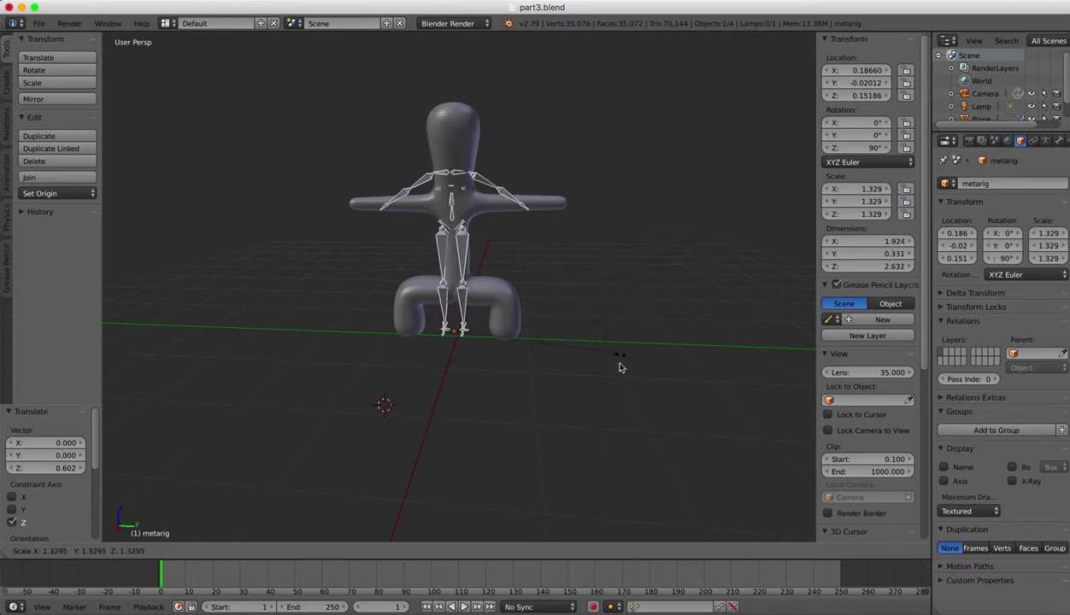
# - Scale the metarig to 1.101 and shift it along X to 0.054, checking from the side
pyautogui.click(577, 401)
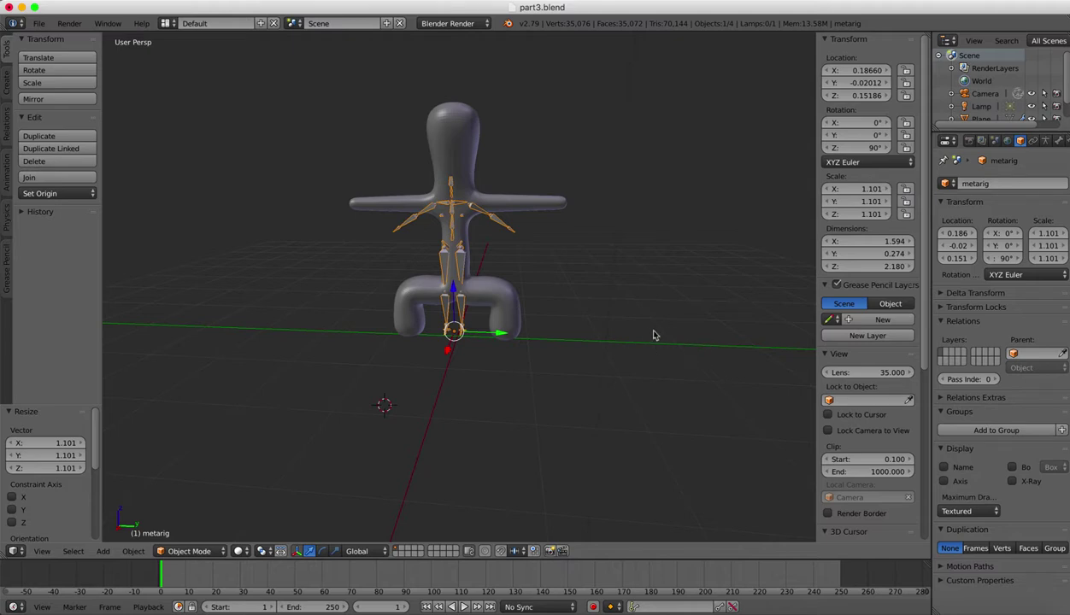
pyautogui.hscroll(5, 652, 335)
pyautogui.hscroll(5, 652, 335)
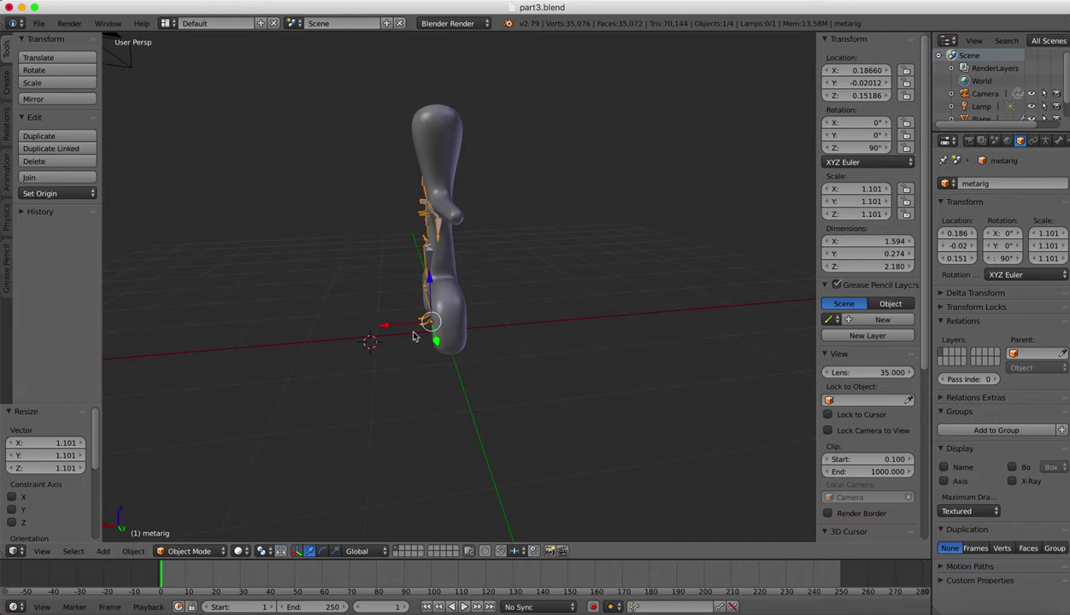
pyautogui.moveTo(385, 329); pyautogui.dragTo(394, 332)
pyautogui.hscroll(-3, 497, 331)
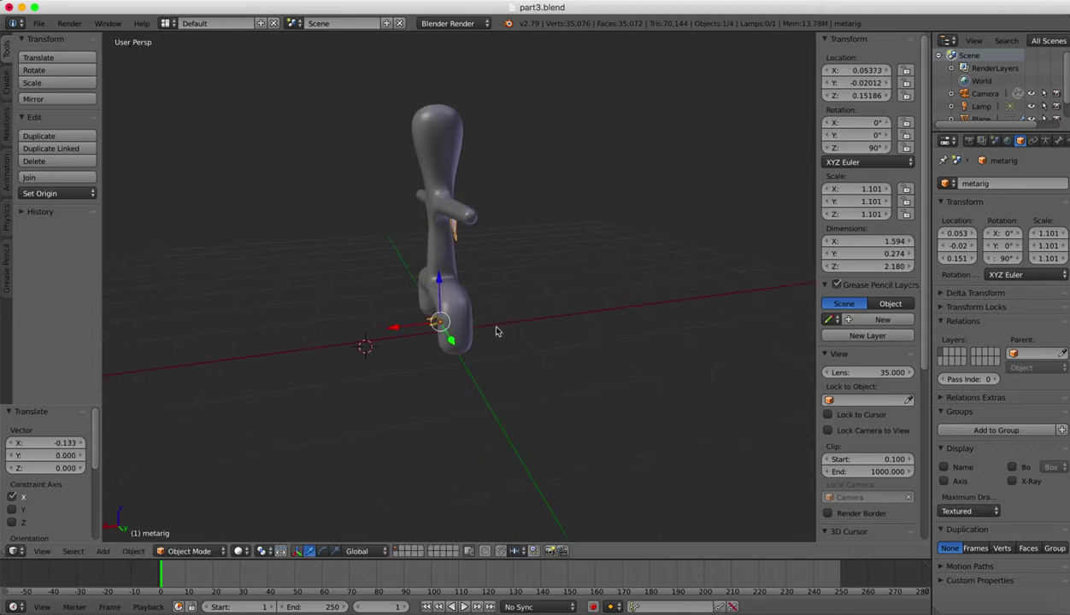
pyautogui.hscroll(-5, 497, 332)
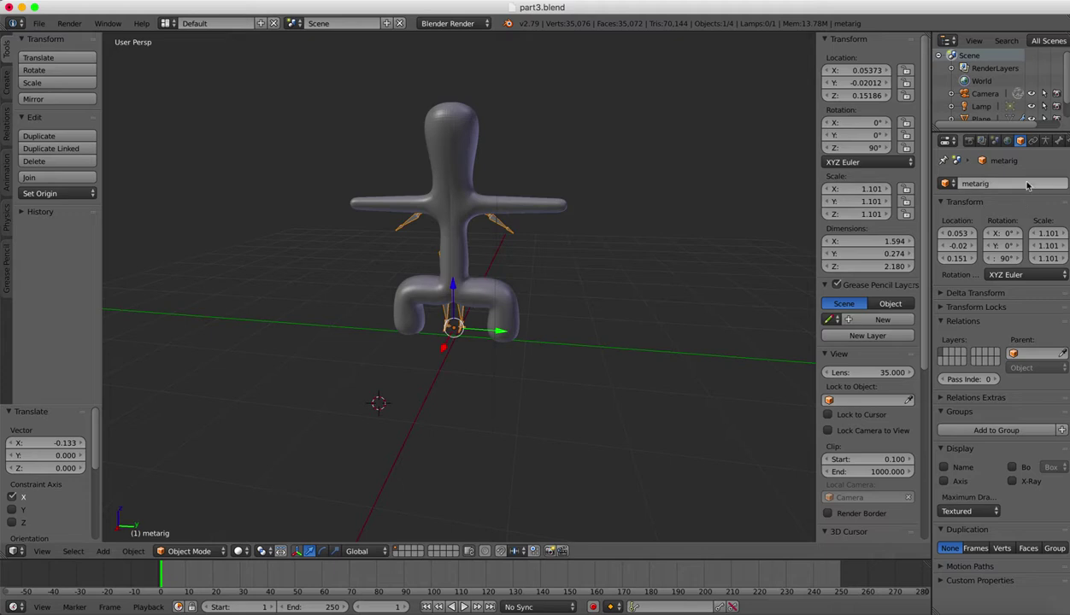
# - Turn on X-Ray in the armature's Object Data display settings so bones show through the mesh
pyautogui.click(1046, 142)
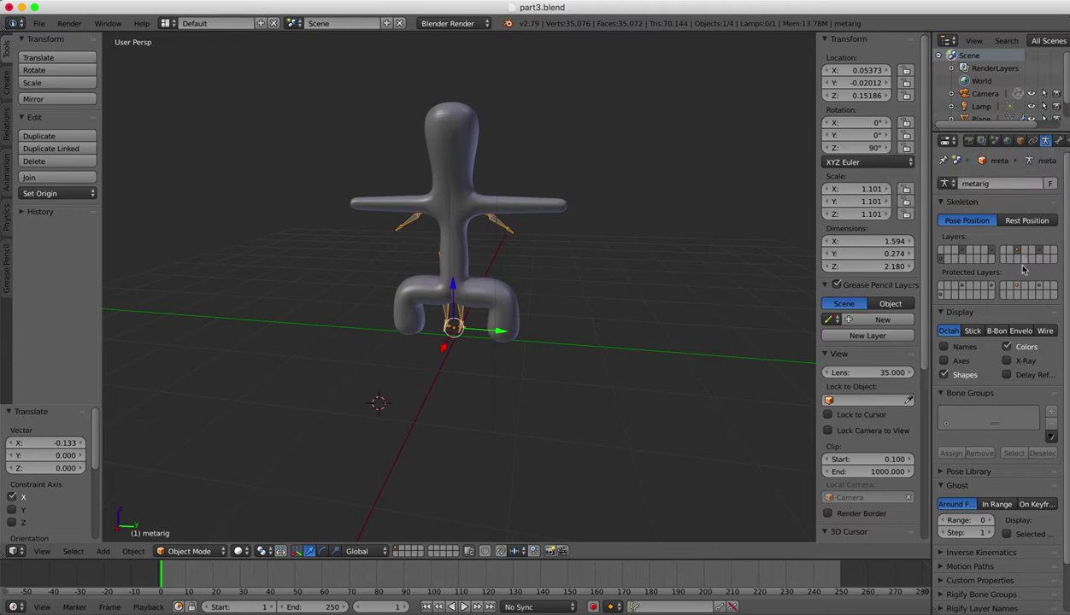
pyautogui.click(1008, 361)
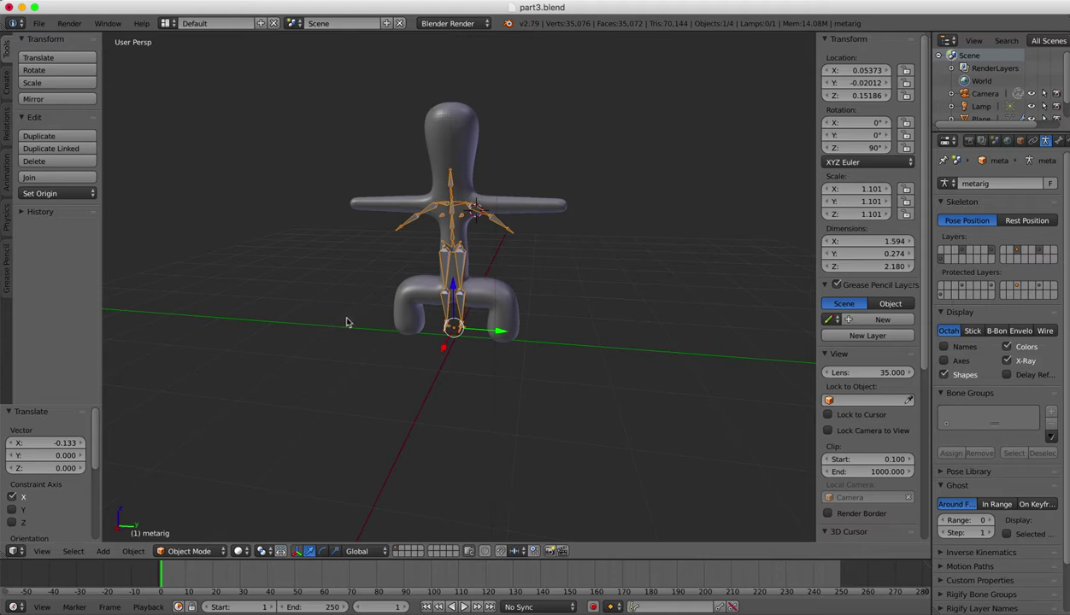
pyautogui.click(197, 550)
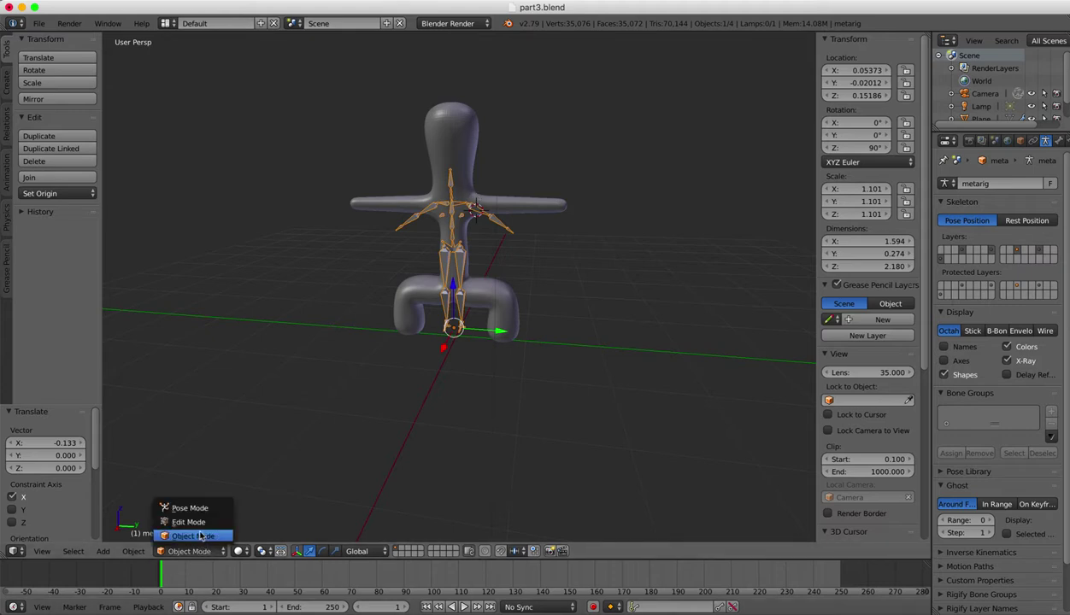
# - In Edit Mode, raise the upper_arm.L tail joint 0.148 units along Z, then pause the recording
pyautogui.click(205, 523)
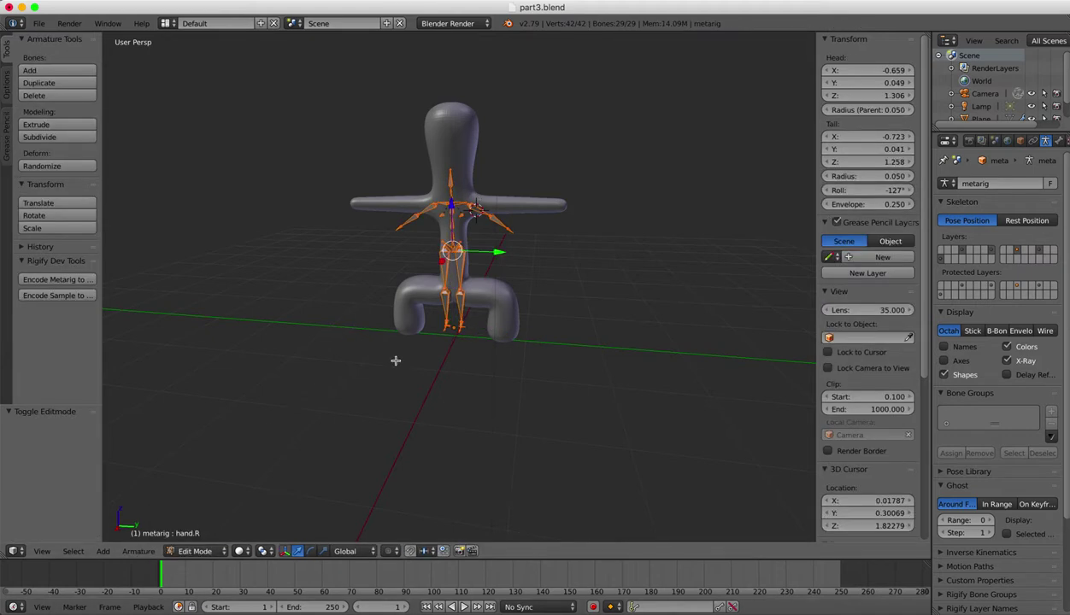
pyautogui.click(531, 239)
pyautogui.rightClick(477, 207)
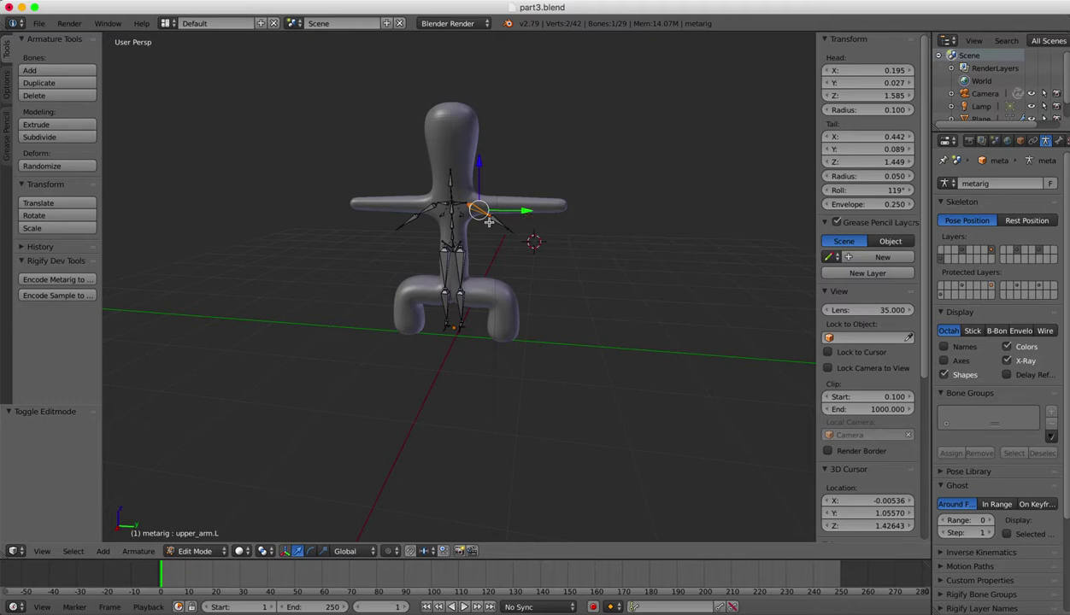
pyautogui.rightClick(487, 216)
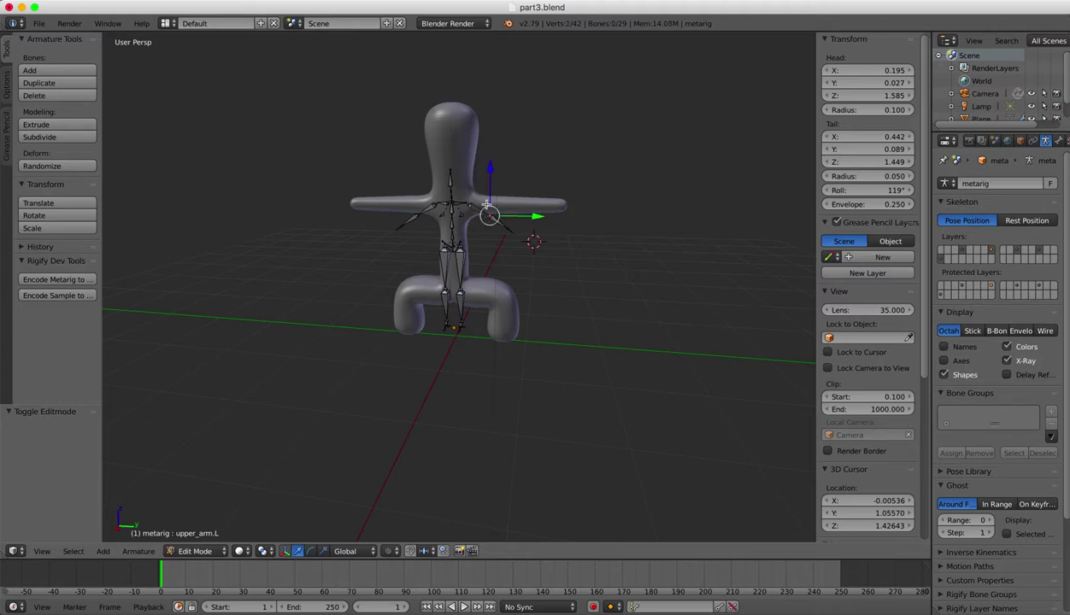
pyautogui.press('g')
pyautogui.press('z')
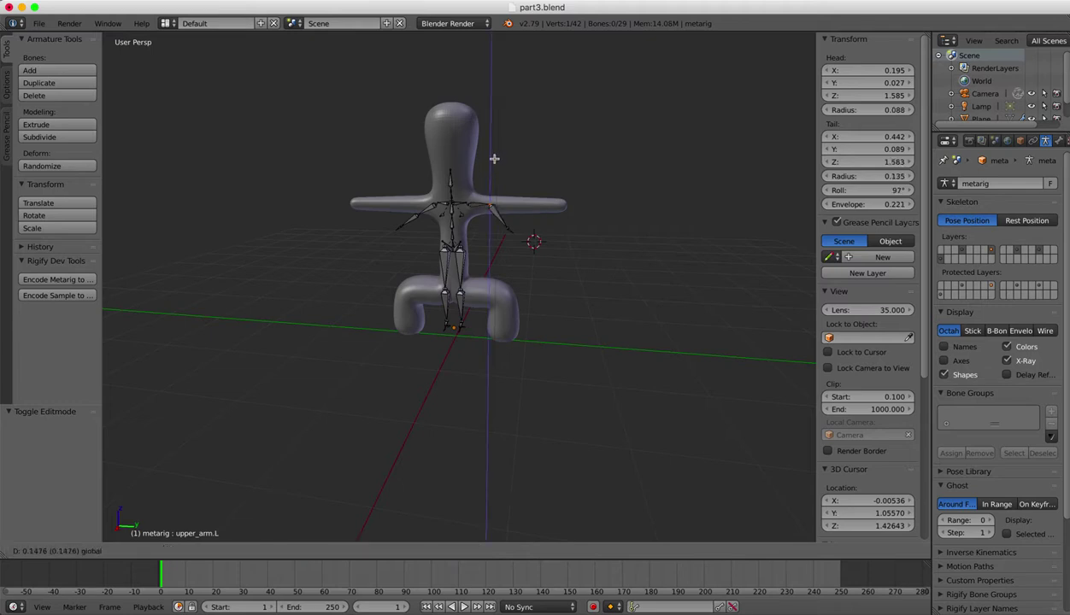
pyautogui.click(494, 158)
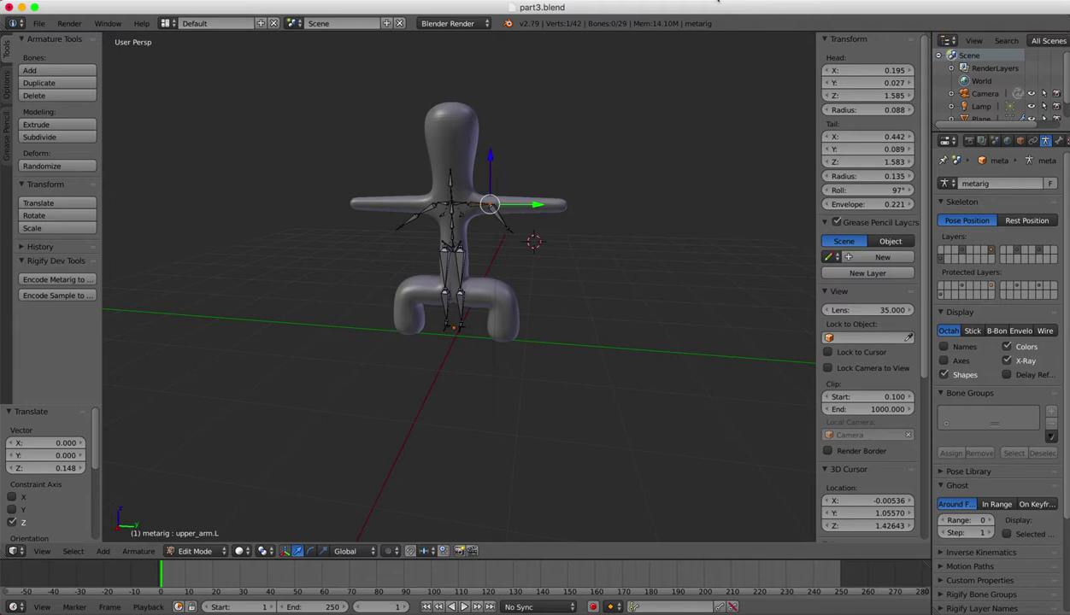
pyautogui.click(716, 1)
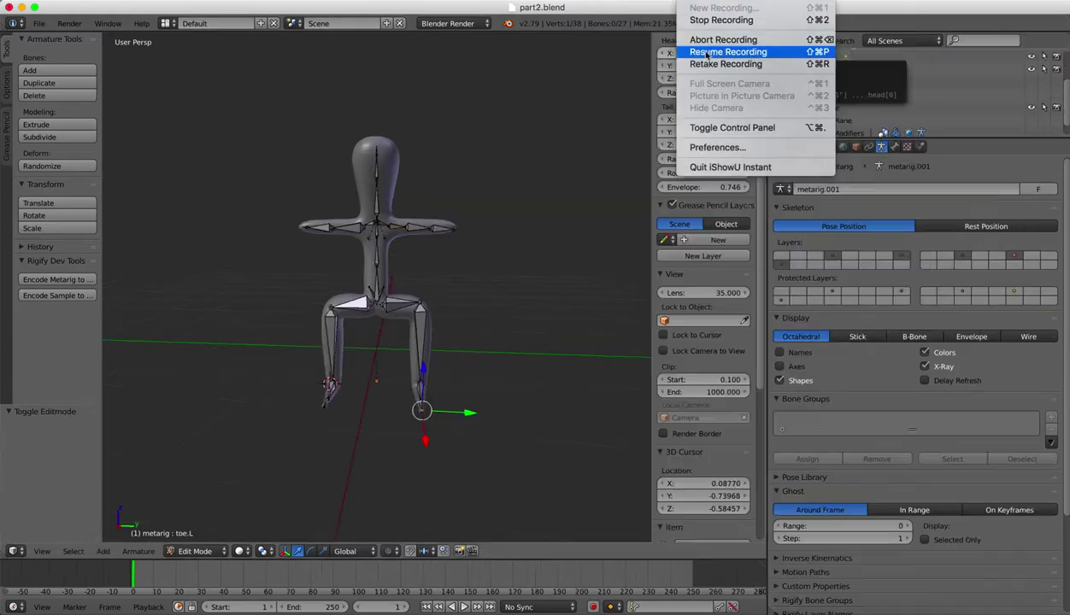
pyautogui.click(706, 52)
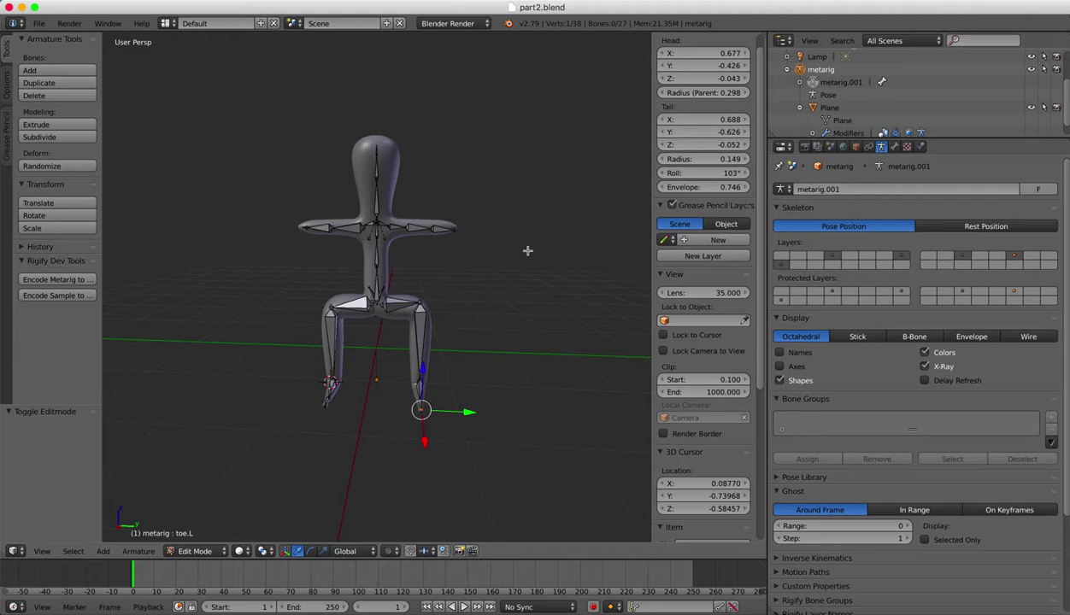
pyautogui.hscroll(5, 527, 251)
pyautogui.hscroll(5, 527, 251)
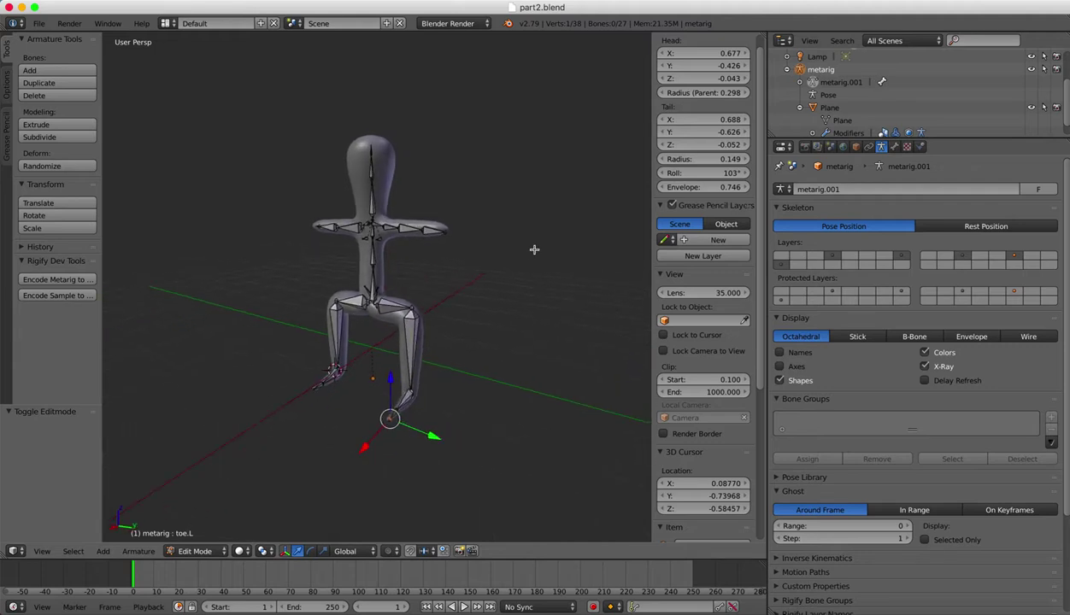
pyautogui.hscroll(5, 535, 249)
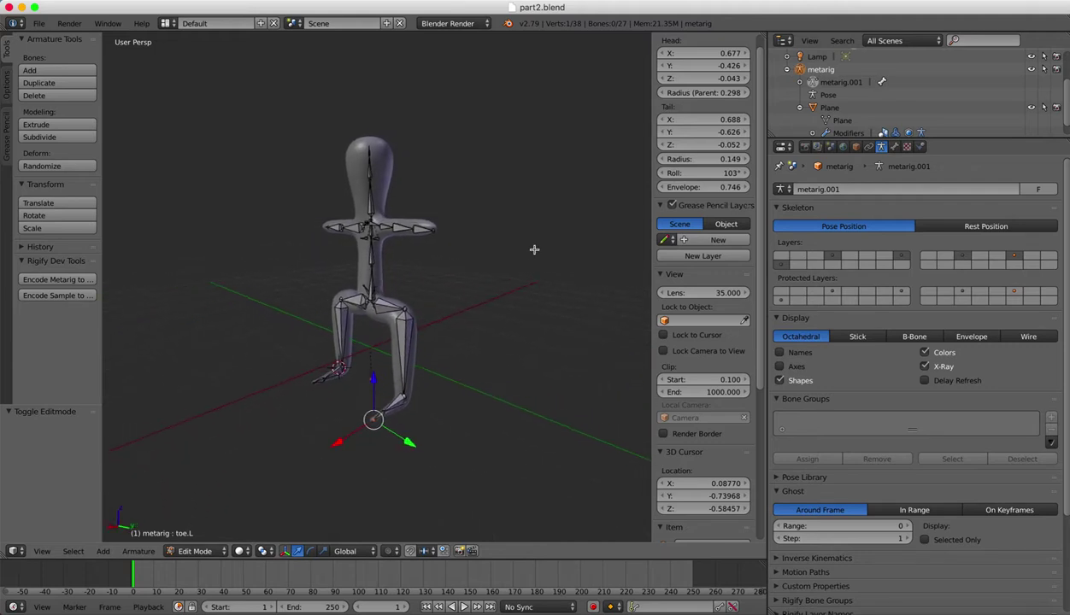
pyautogui.hscroll(8, 534, 250)
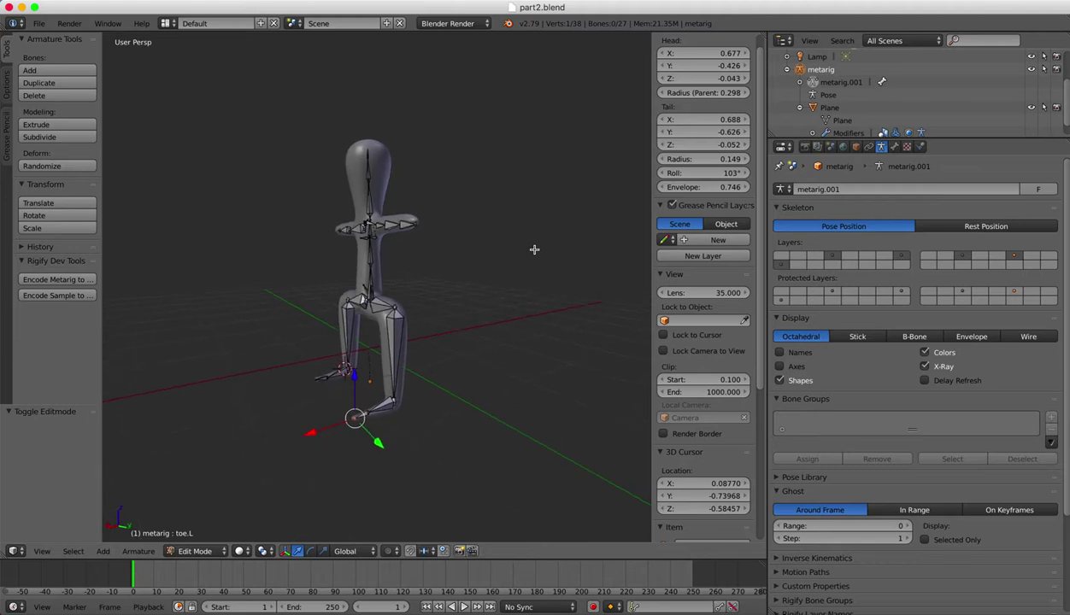
pyautogui.hscroll(3, 534, 249)
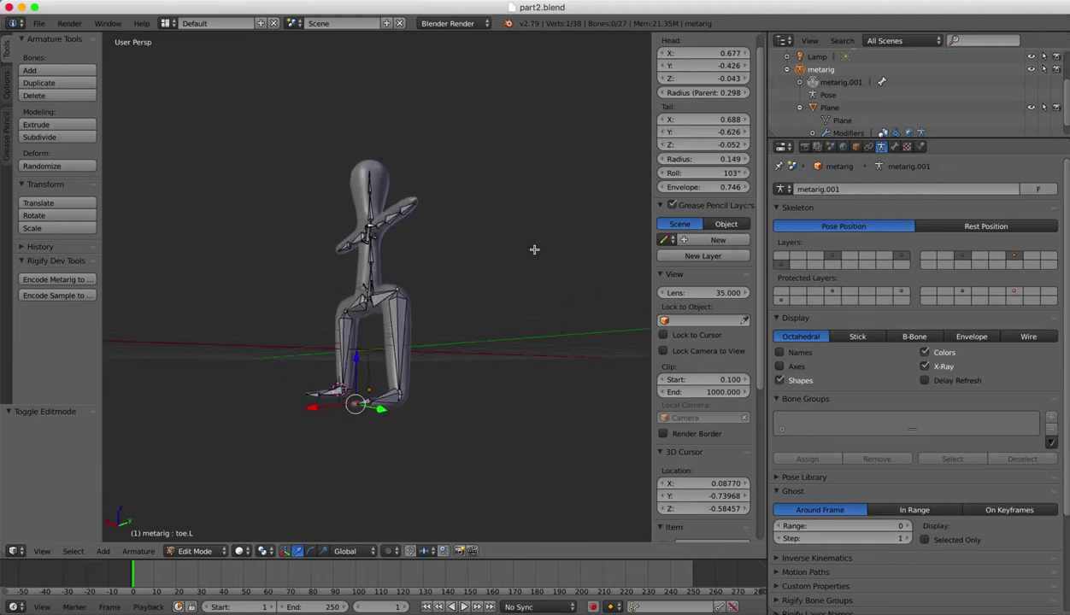
pyautogui.scroll(3, 432, 389)
pyautogui.scroll(5, 437, 400)
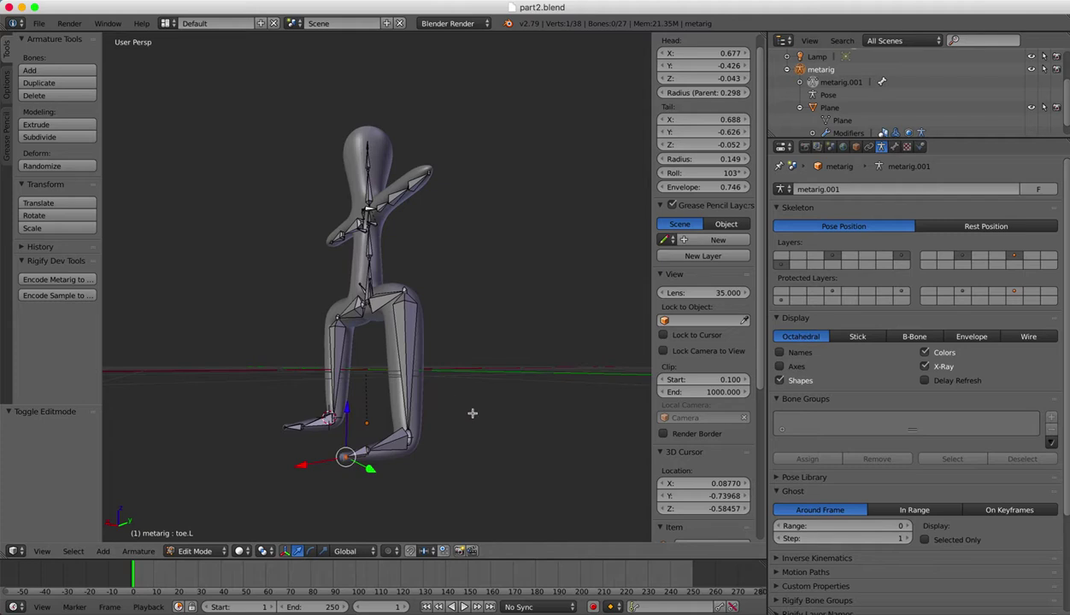
pyautogui.scroll(-3, 496, 425)
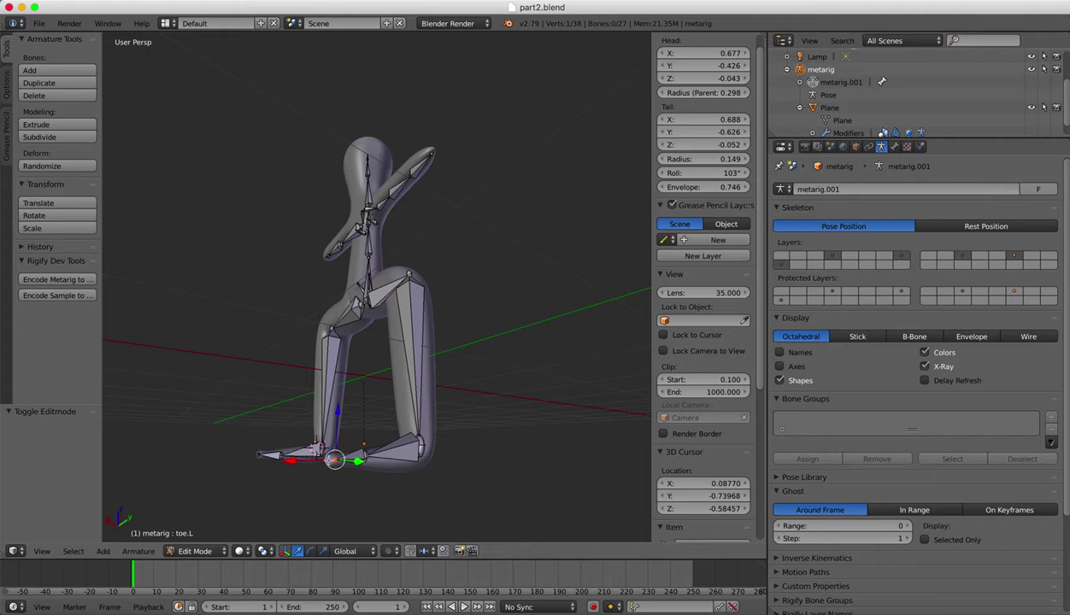
pyautogui.moveTo(377, 463); pyautogui.dragTo(385, 470, button='middle')
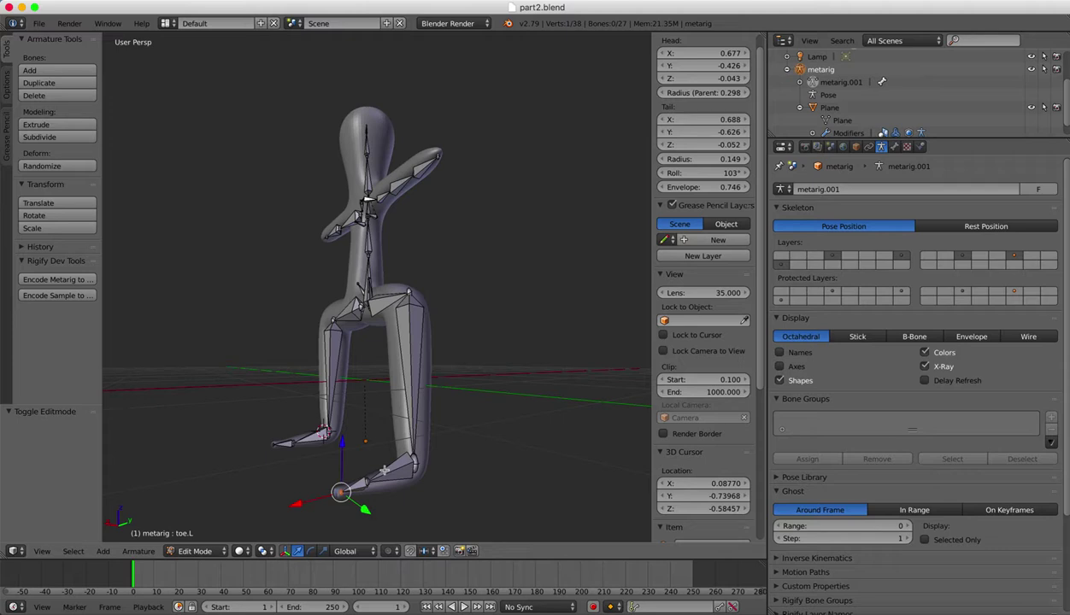
pyautogui.hscroll(10, 496, 401)
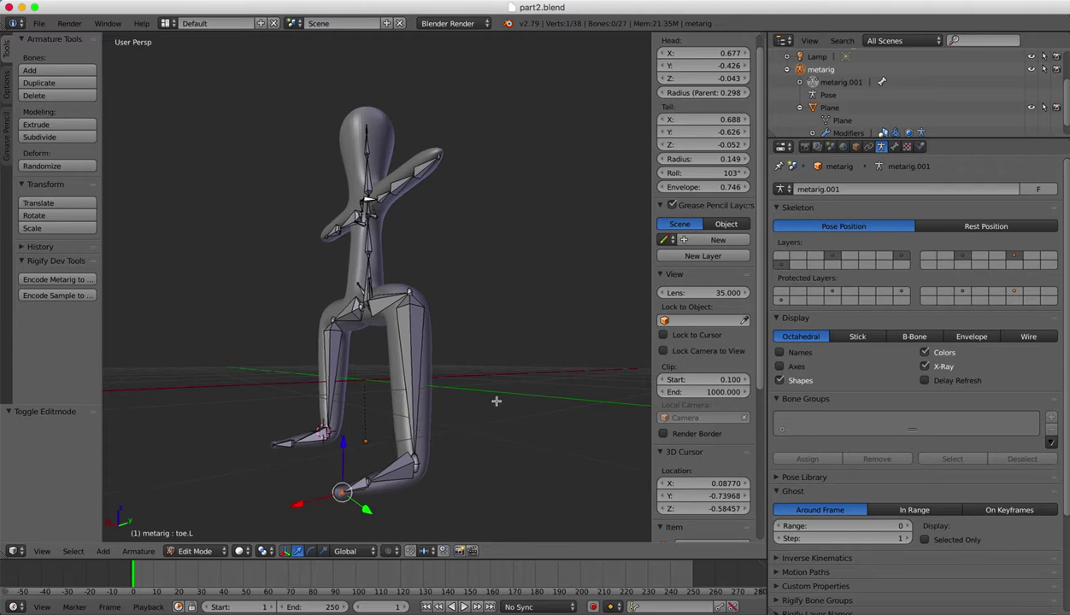
pyautogui.hscroll(8, 495, 401)
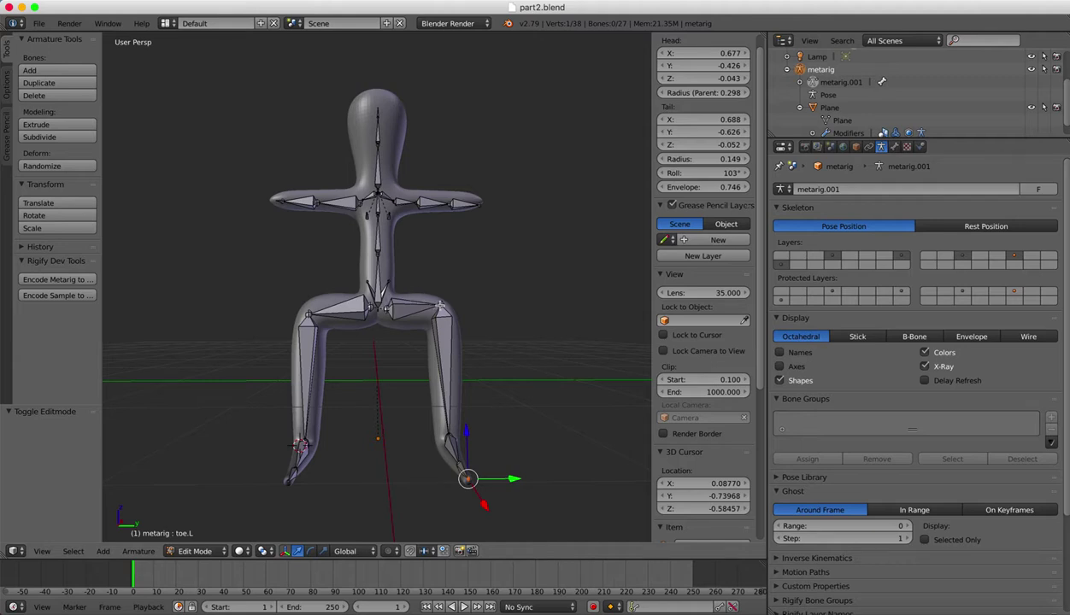
pyautogui.click(441, 306)
pyautogui.rightClick(440, 306)
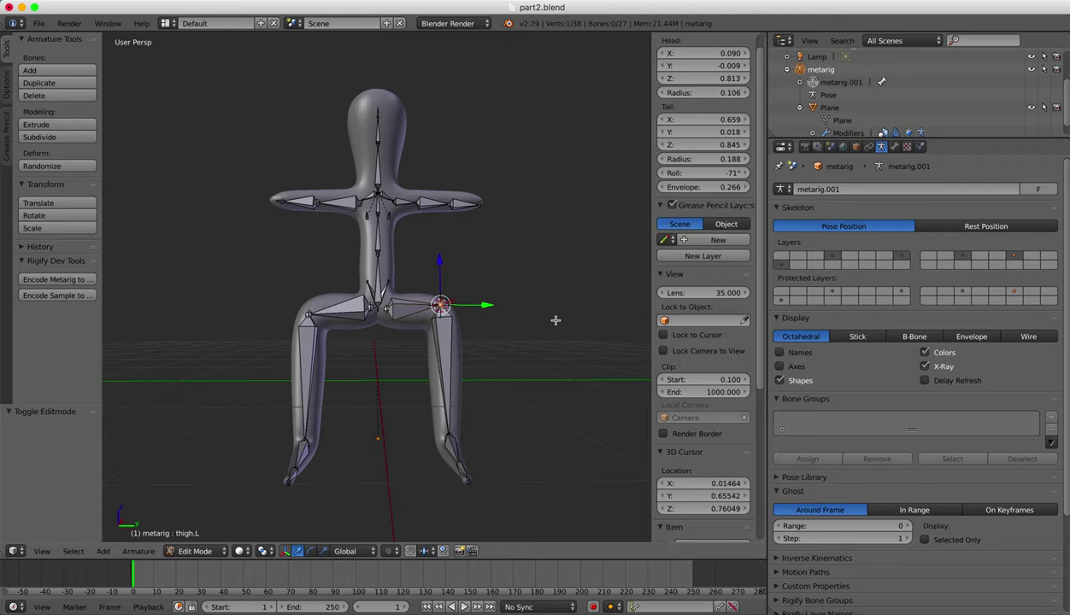
pyautogui.hscroll(-5, 556, 320)
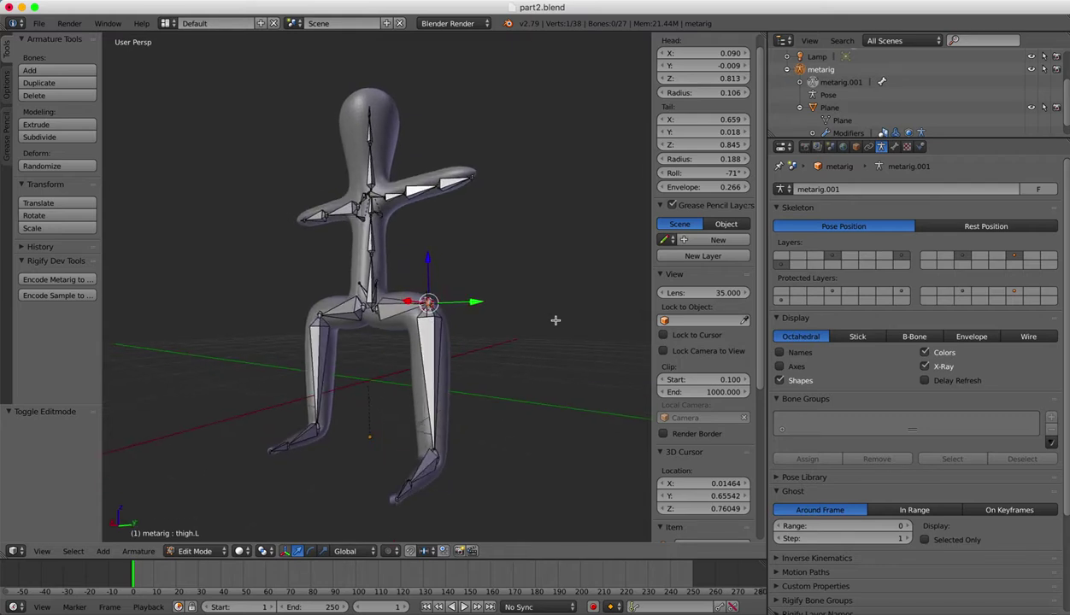
pyautogui.hscroll(-8, 556, 321)
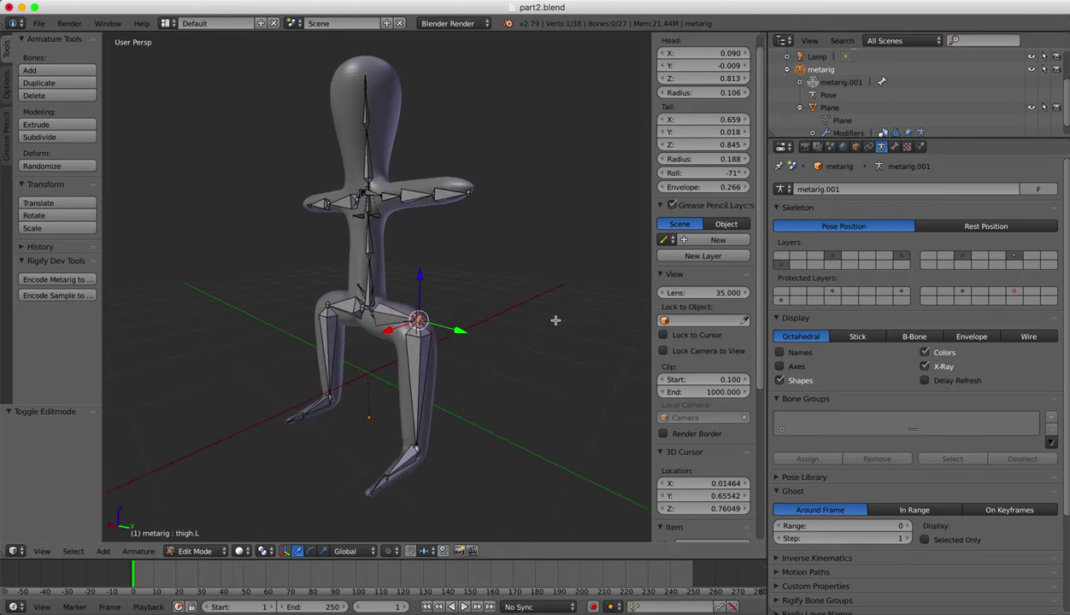
pyautogui.hscroll(-8, 556, 320)
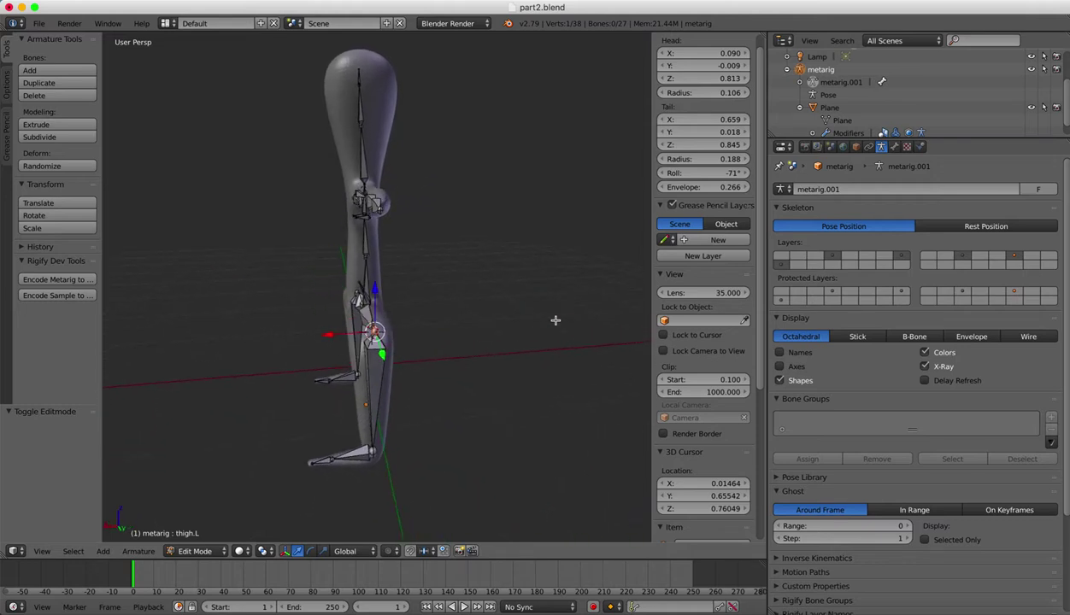
pyautogui.hscroll(-3, 556, 320)
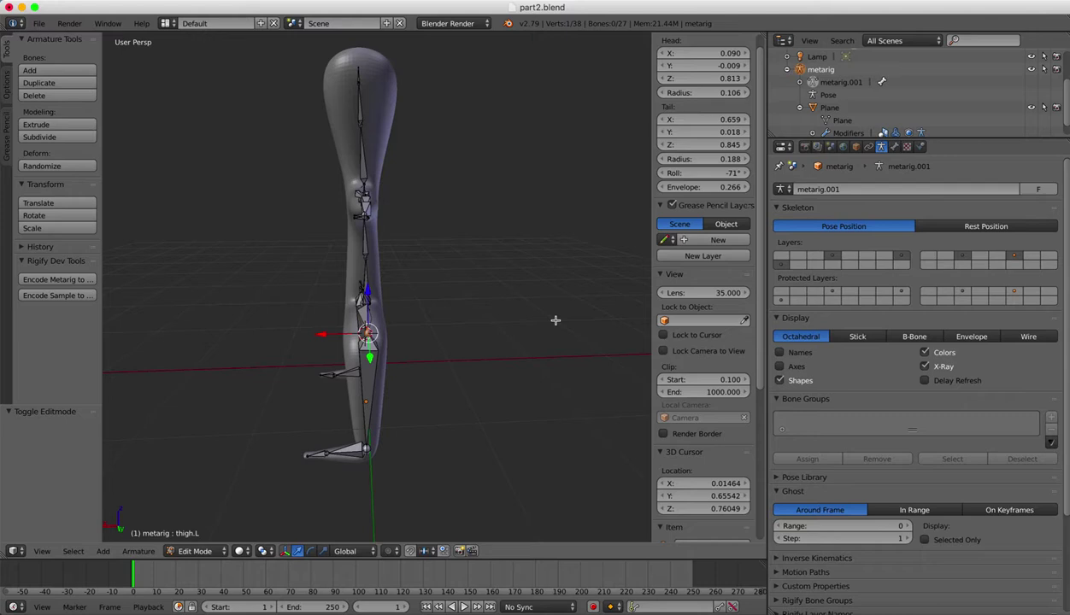
pyautogui.hscroll(-5, 556, 321)
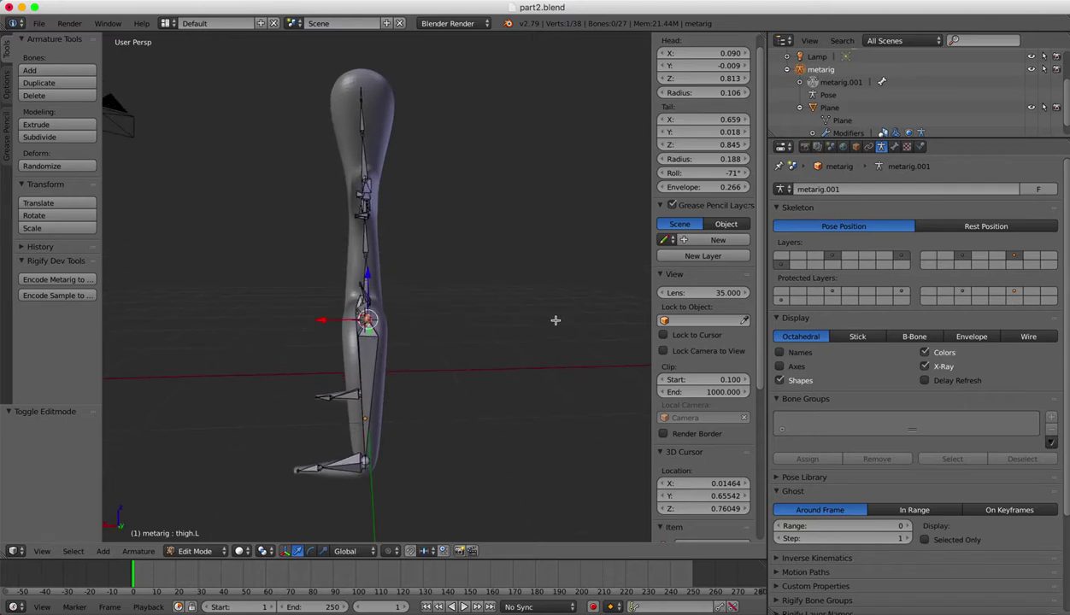
pyautogui.hscroll(-10, 556, 320)
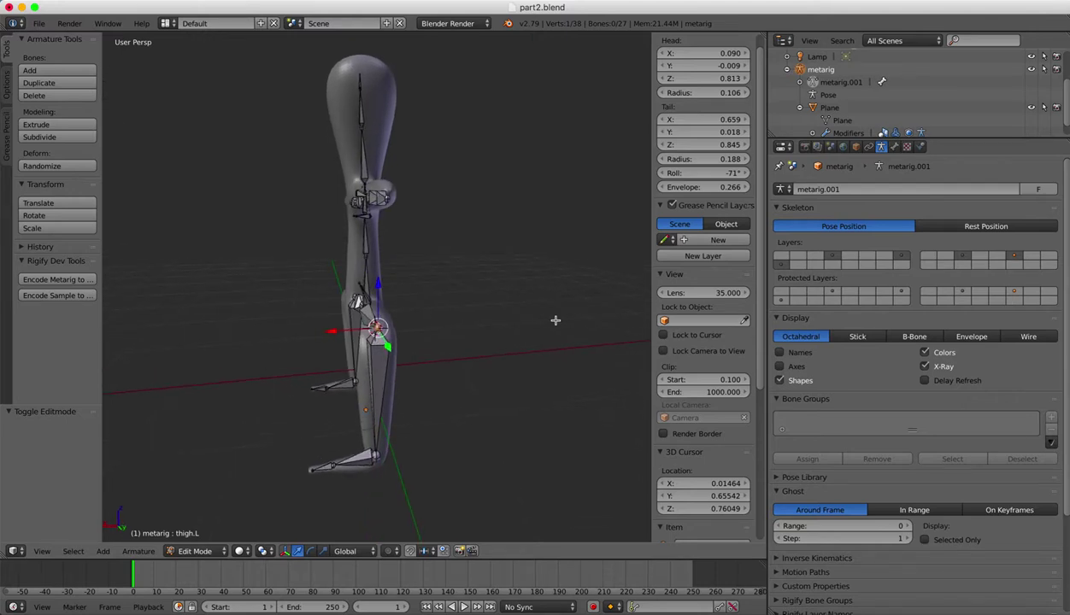
pyautogui.hscroll(-8, 555, 321)
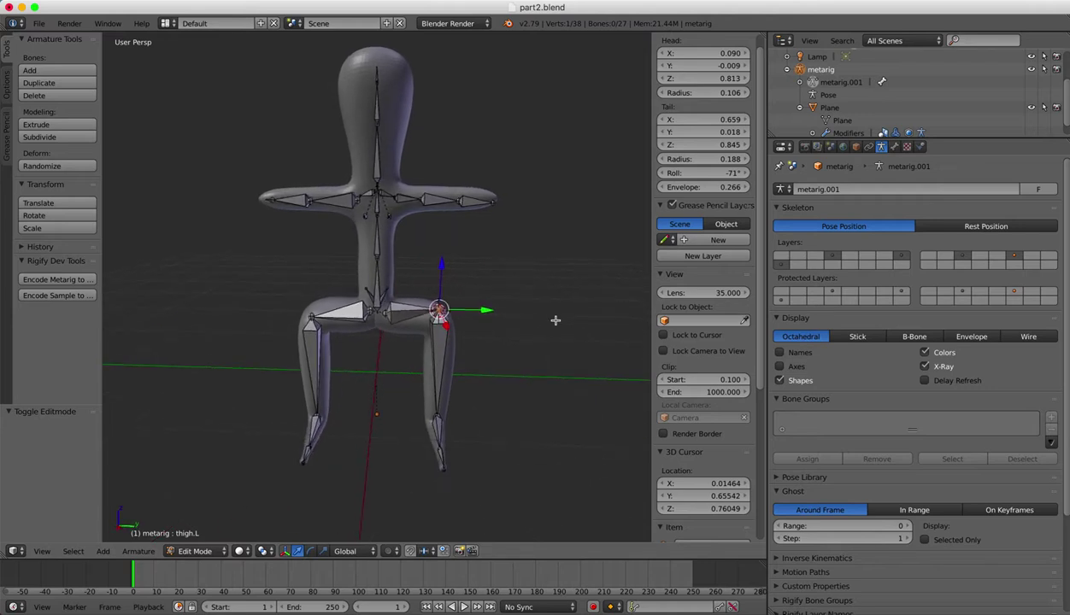
pyautogui.rightClick(406, 312)
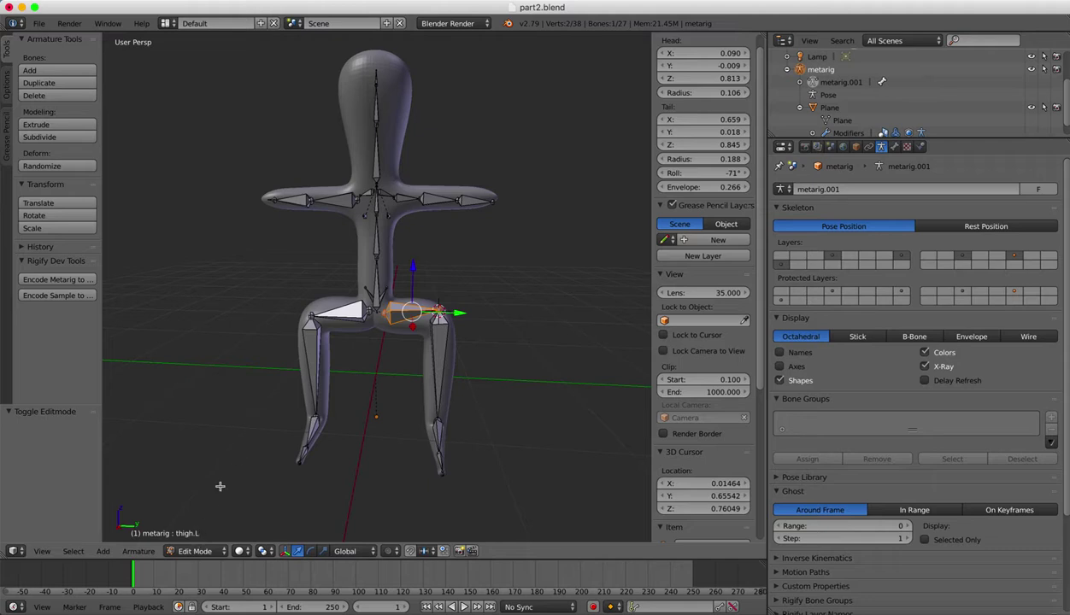
pyautogui.rightClick(349, 317)
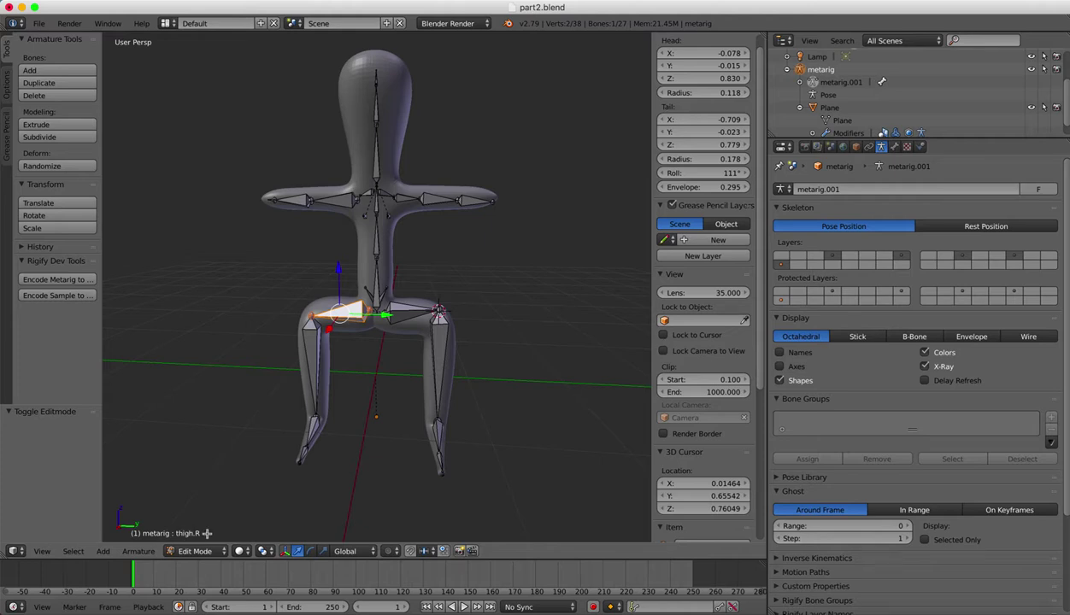
pyautogui.rightClick(440, 353)
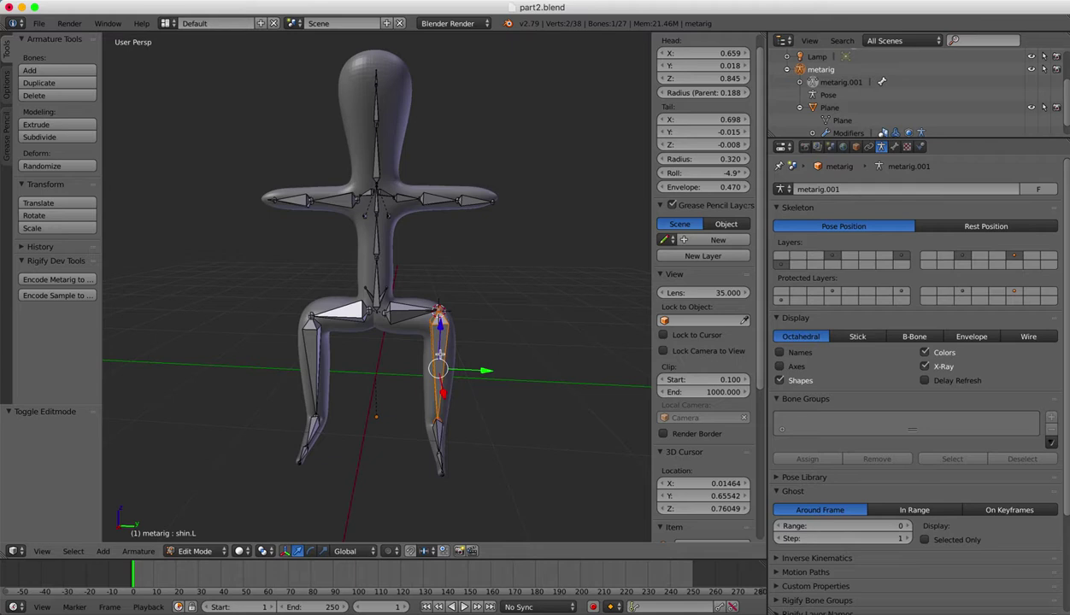
pyautogui.rightClick(438, 428)
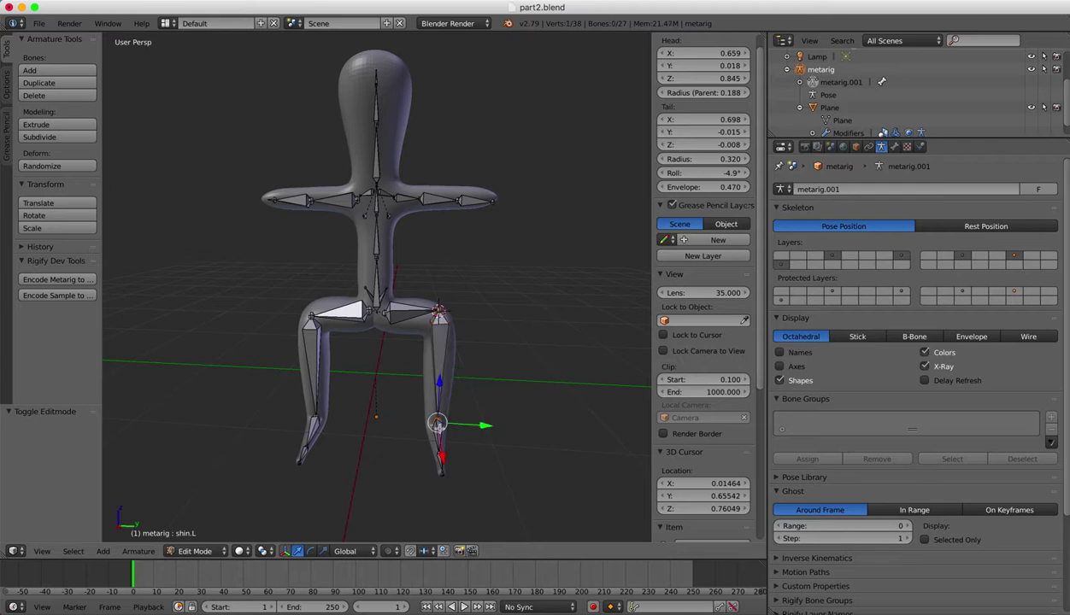
pyautogui.rightClick(442, 469)
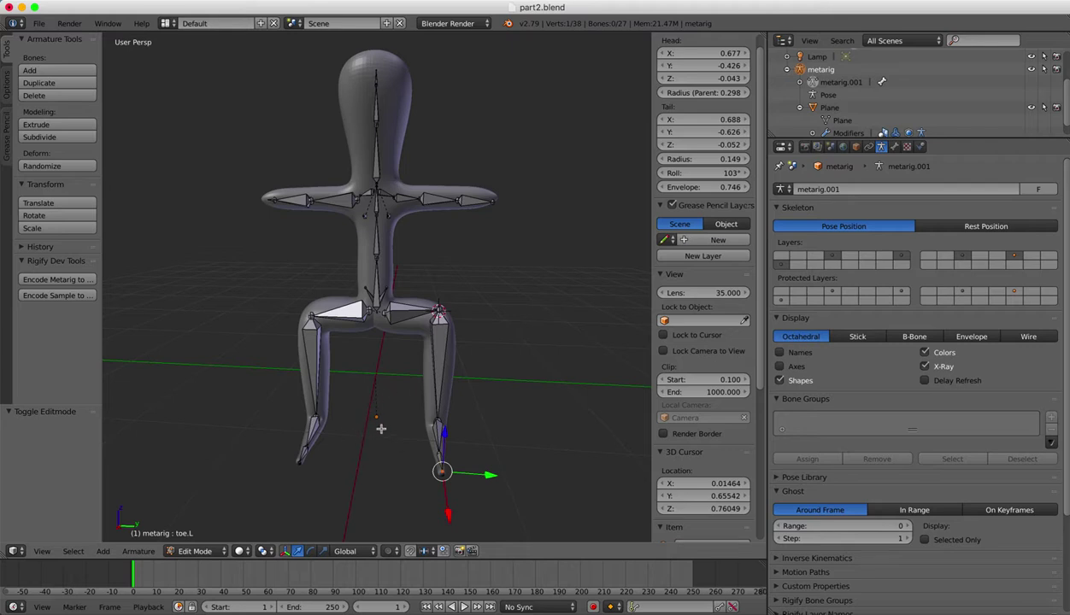
pyautogui.hscroll(3, 535, 352)
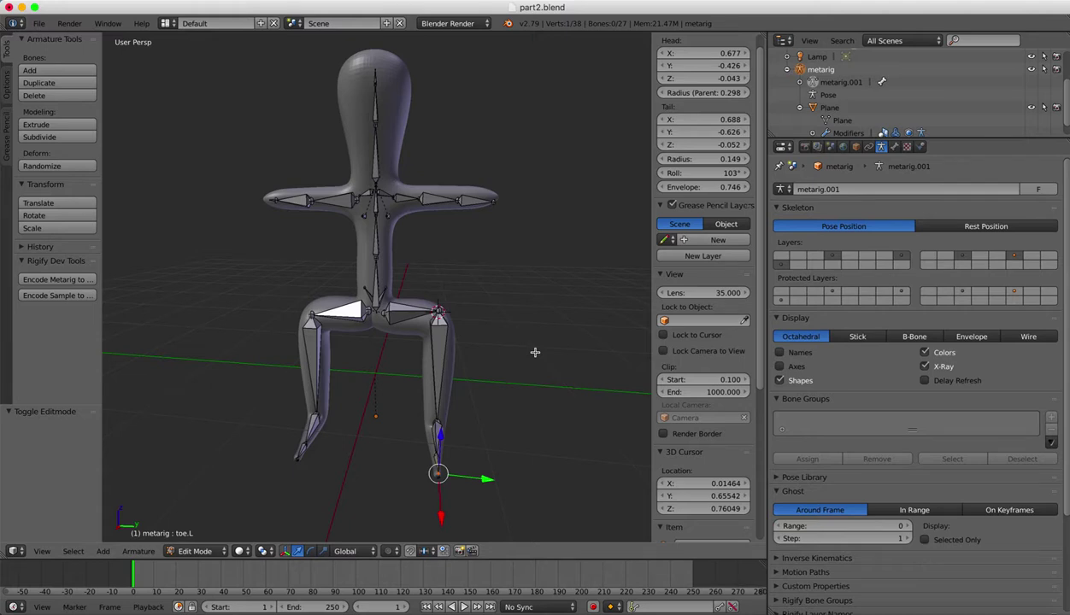
pyautogui.hscroll(1, 535, 352)
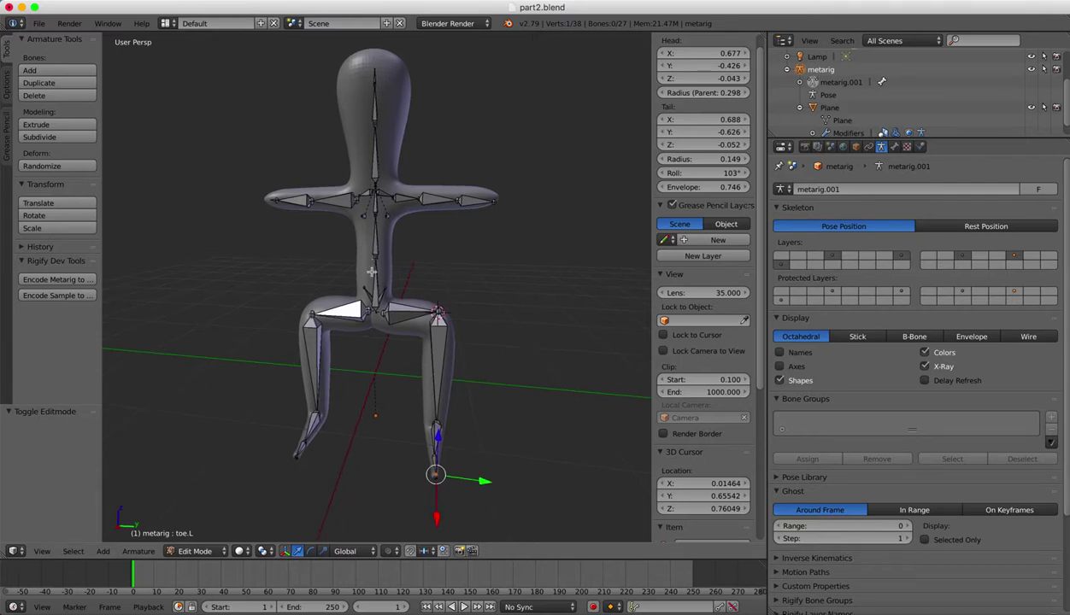
pyautogui.click(376, 245)
pyautogui.rightClick(376, 245)
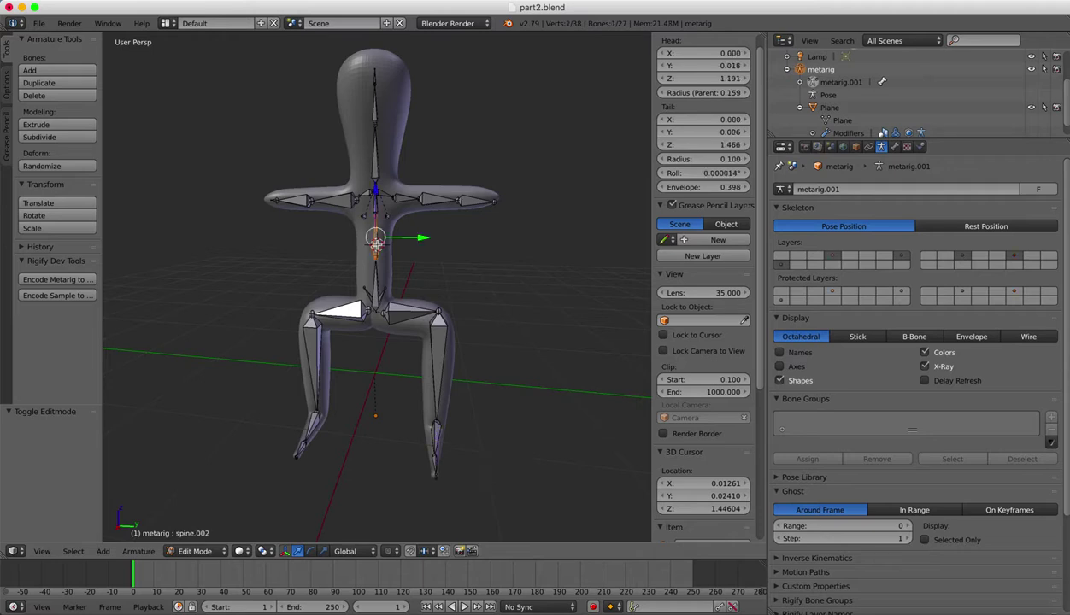
pyautogui.rightClick(377, 198)
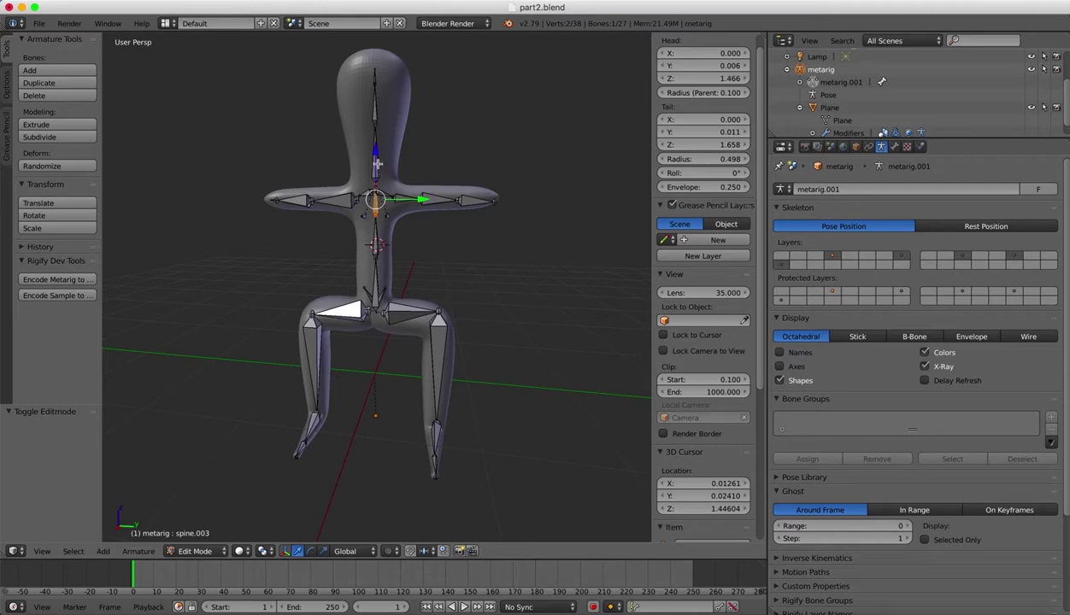
pyautogui.rightClick(376, 155)
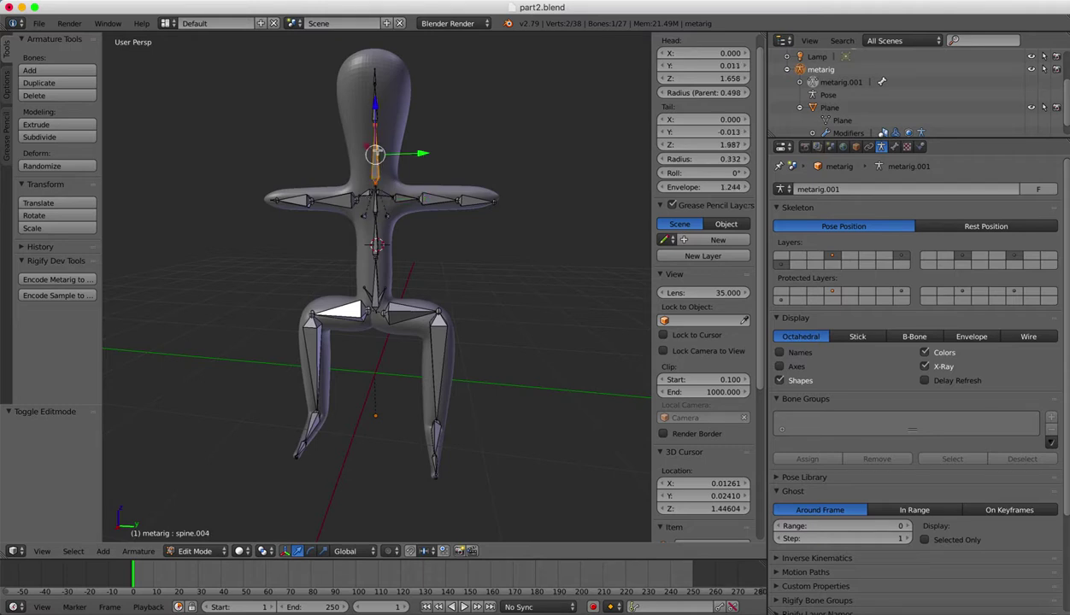
pyautogui.rightClick(376, 104)
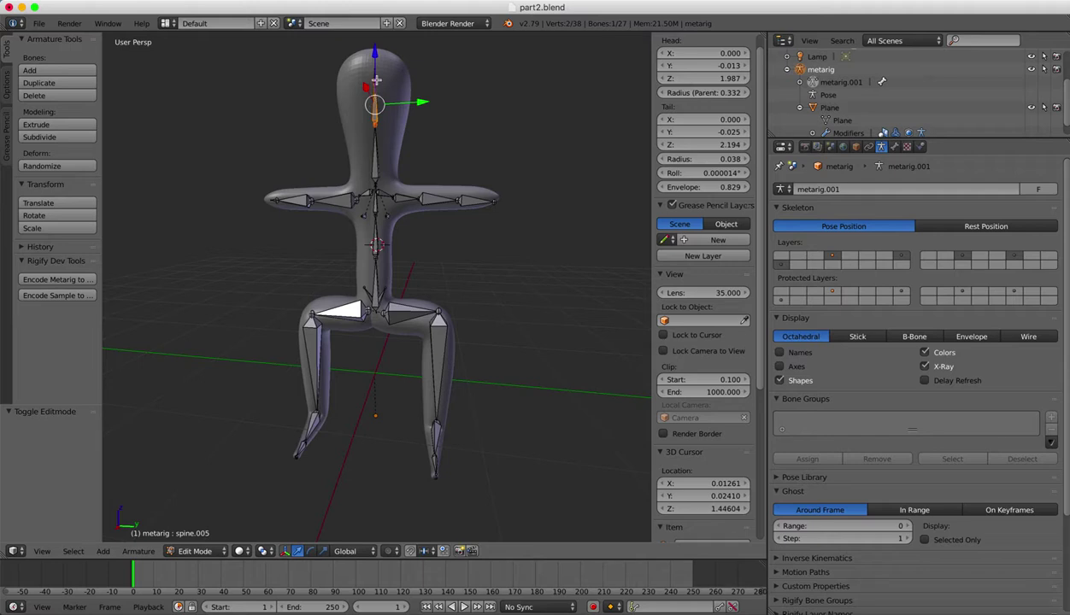
pyautogui.rightClick(376, 77)
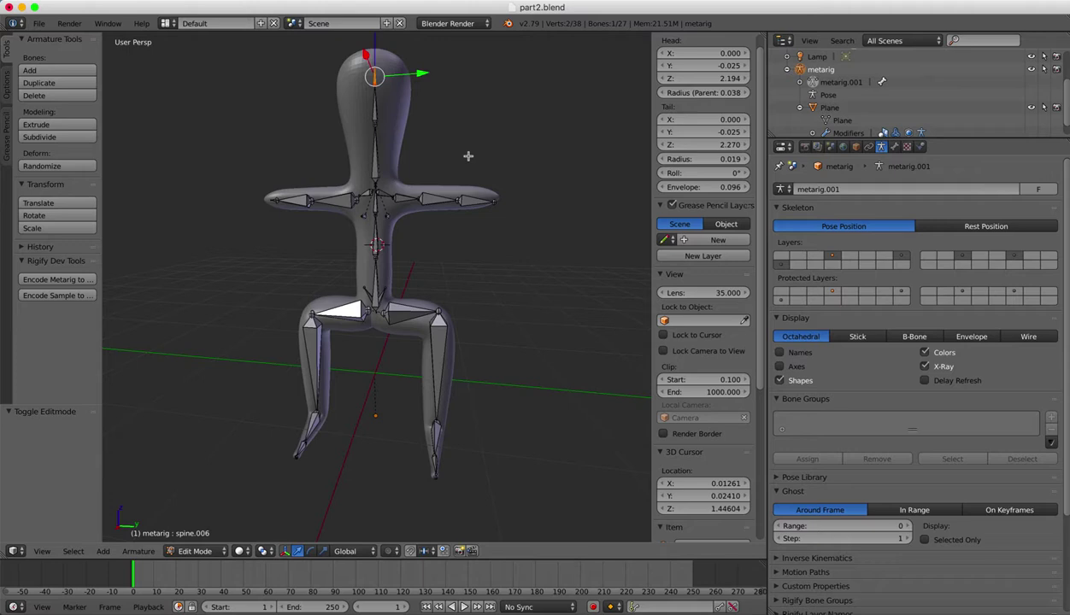
pyautogui.hscroll(-10, 468, 155)
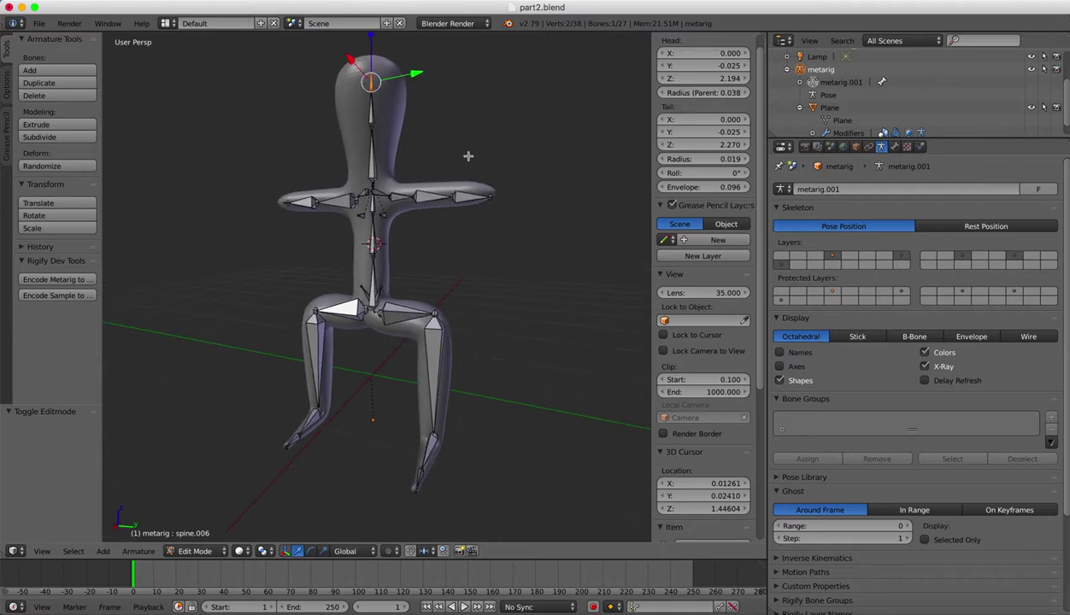
pyautogui.hscroll(-10, 467, 156)
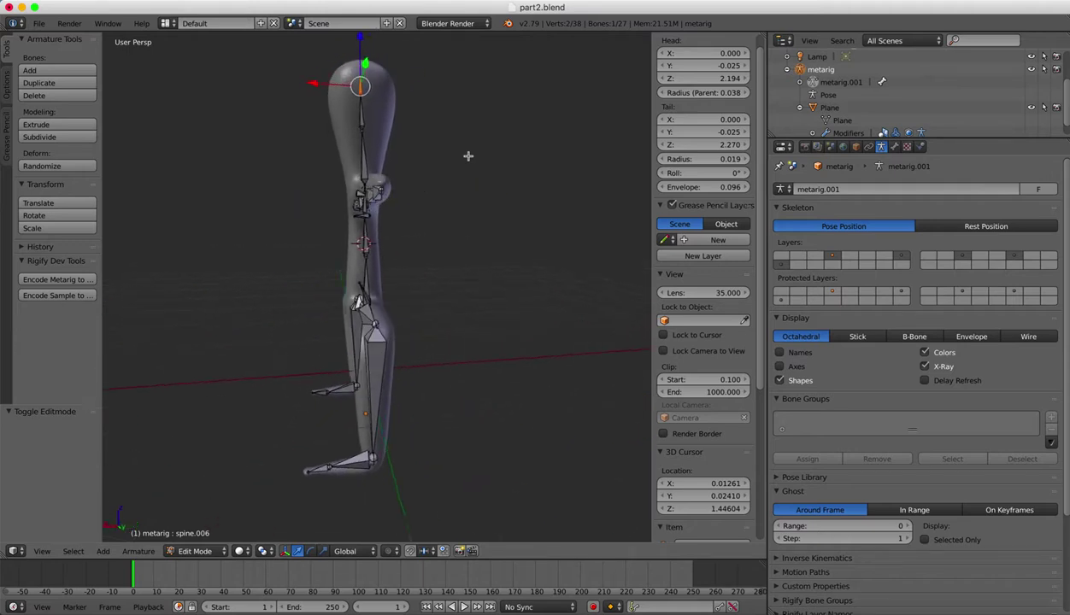
pyautogui.hscroll(-10, 468, 155)
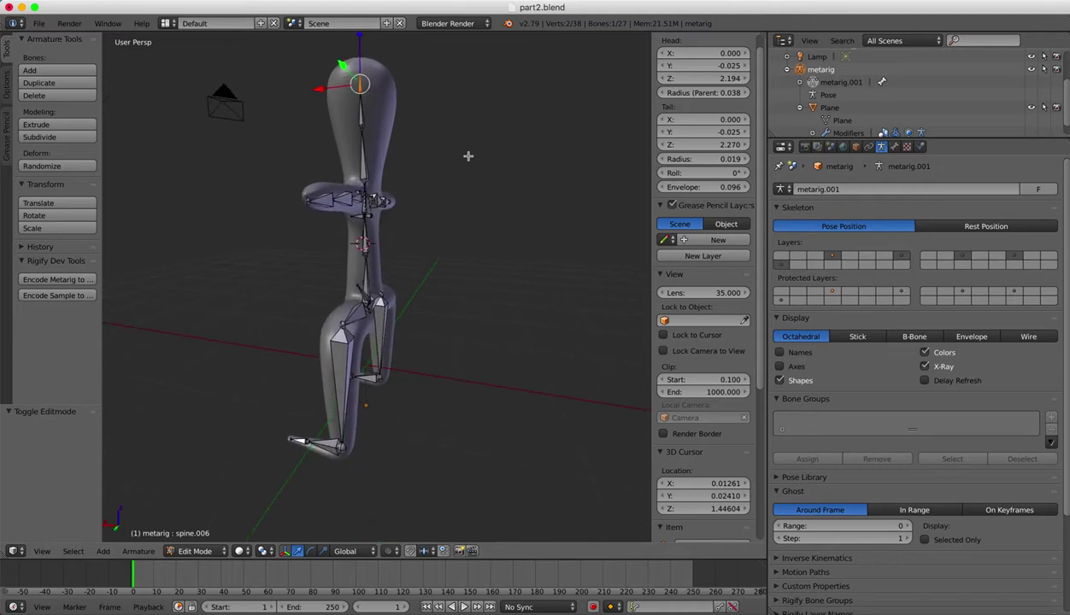
pyautogui.hscroll(-10, 468, 156)
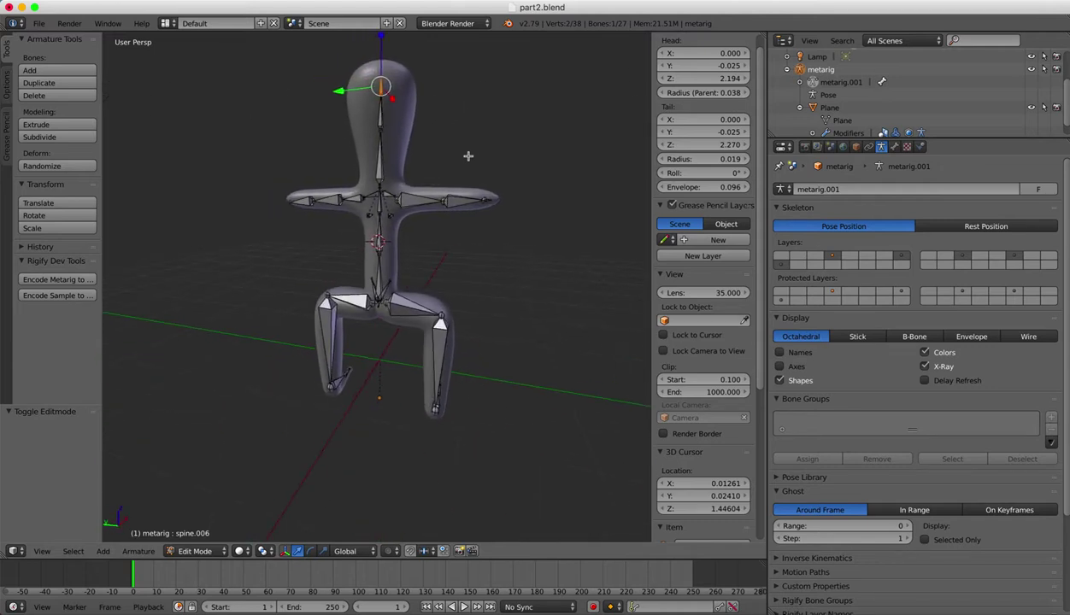
pyautogui.hscroll(-10, 468, 156)
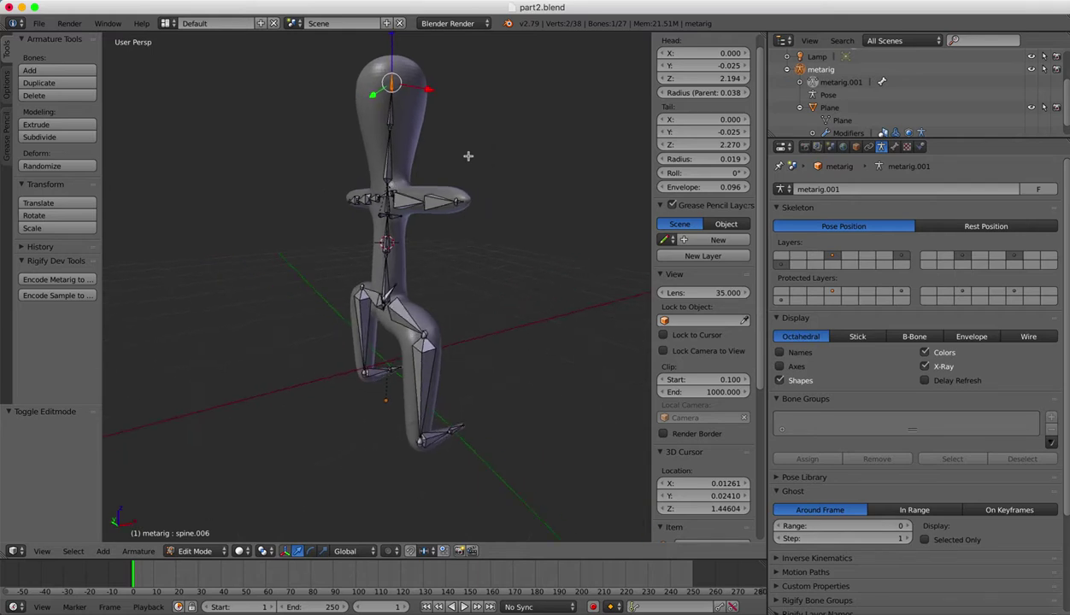
pyautogui.hscroll(-10, 468, 156)
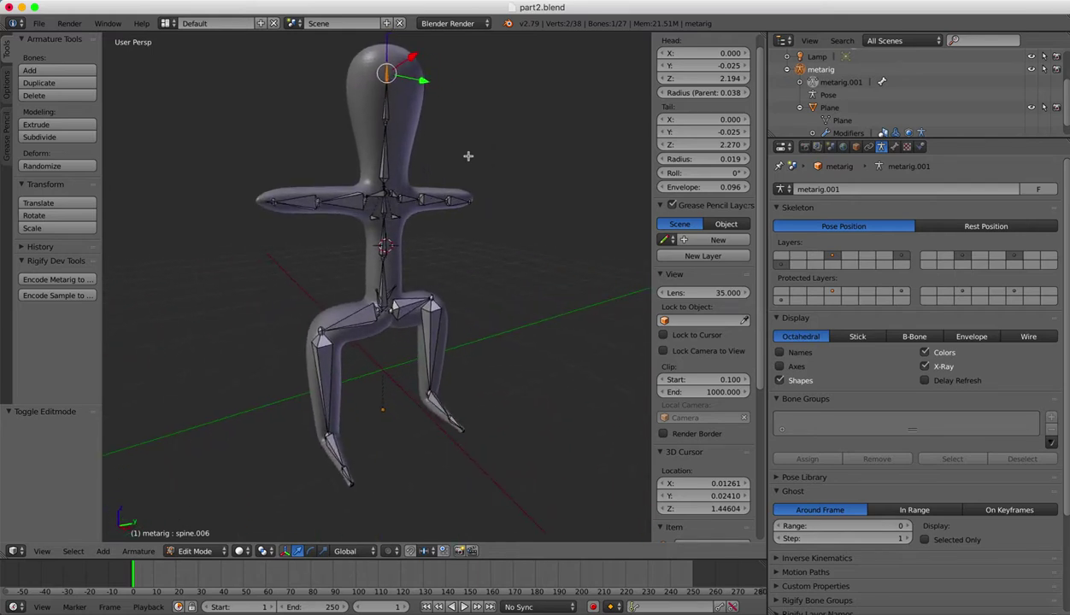
pyautogui.click(489, 164)
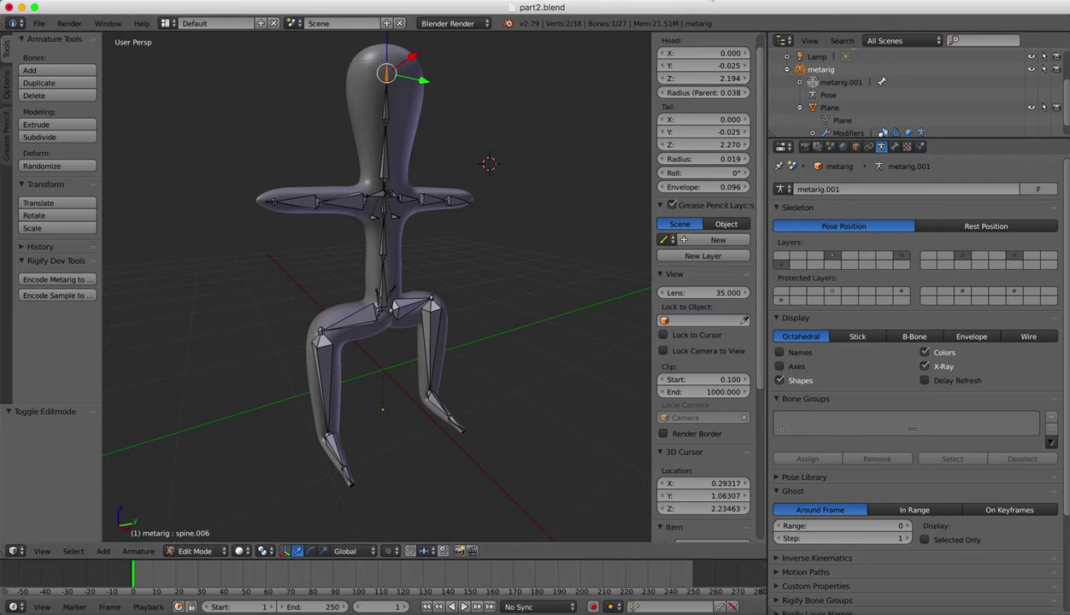
pyautogui.click(712, 1)
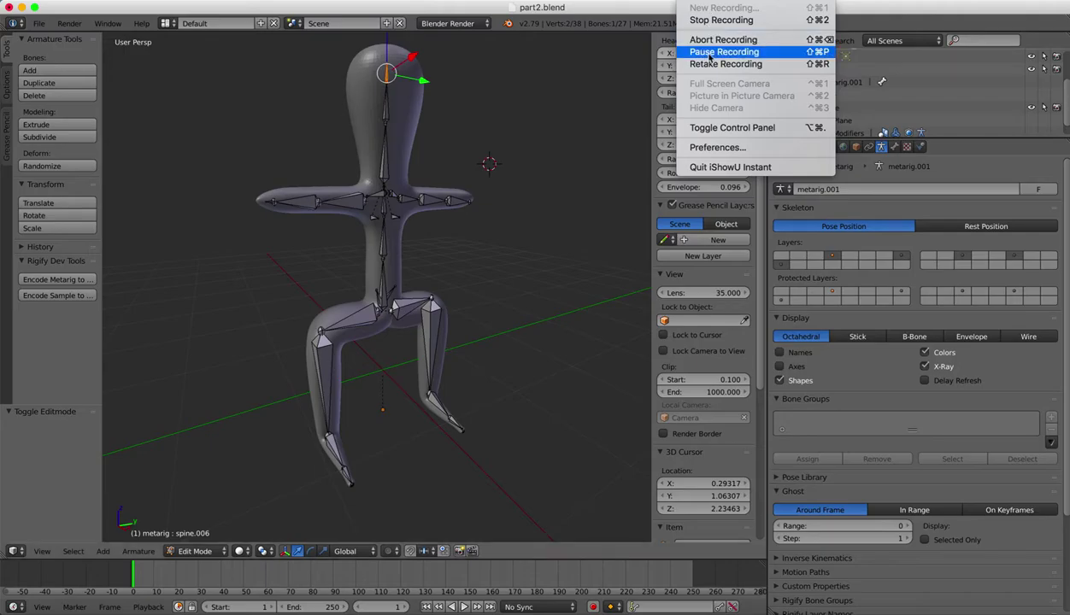
pyautogui.click(697, 53)
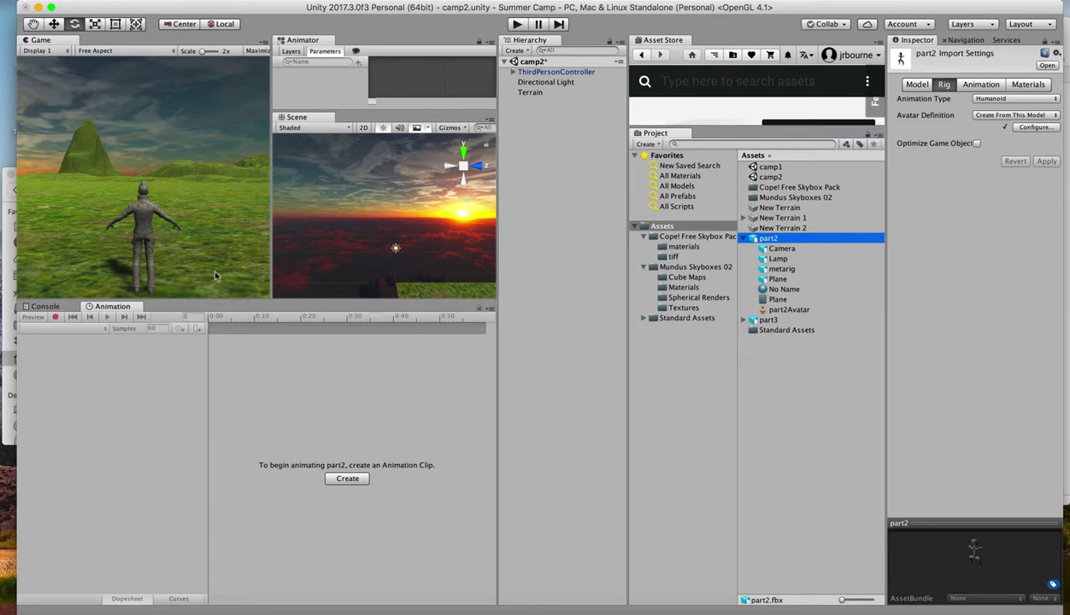
# - Bring forward the Finder window showing part2.fbx in the iShowU Instant folder
pyautogui.click(36, 611)
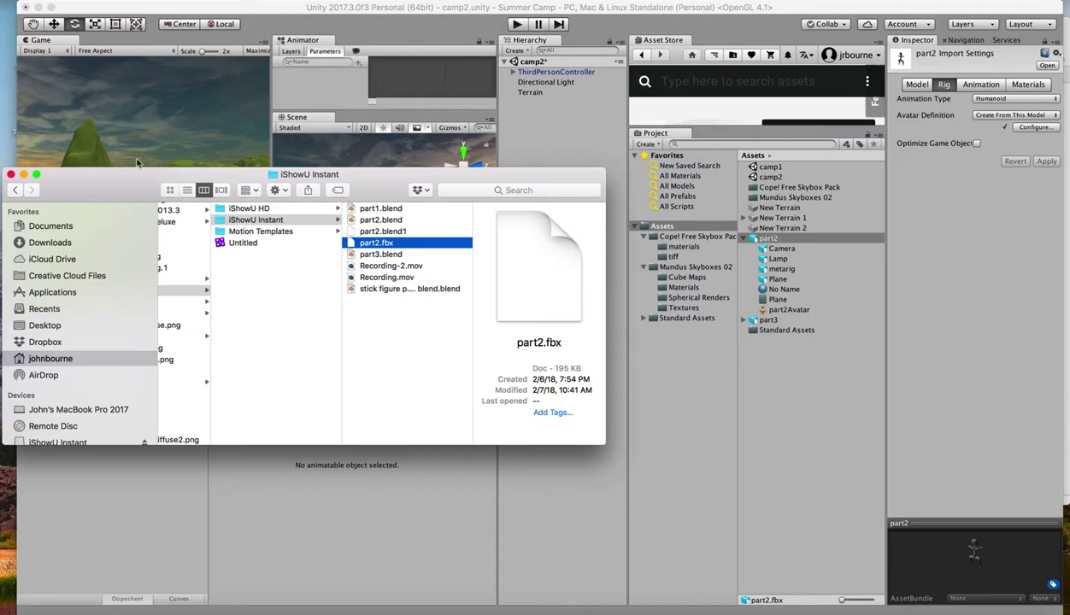
# - Minimize the iShowU Instant Finder window to reveal Unity's part2 import settings
pyautogui.click(24, 175)
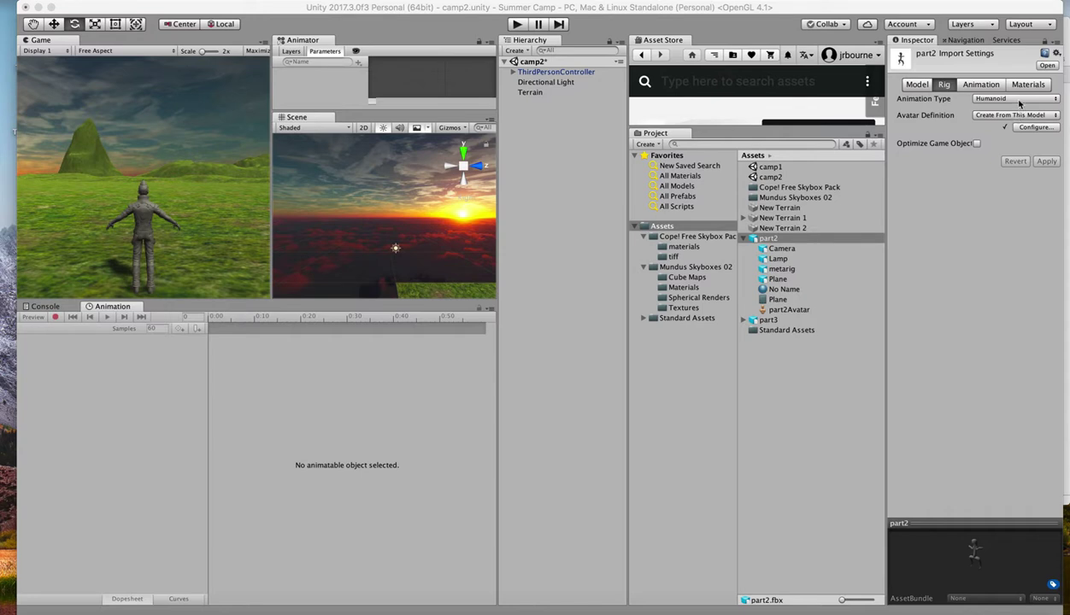
# - Keep Animation Type Humanoid and Avatar Definition Create From This Model, then open Configure
pyautogui.click(1019, 100)
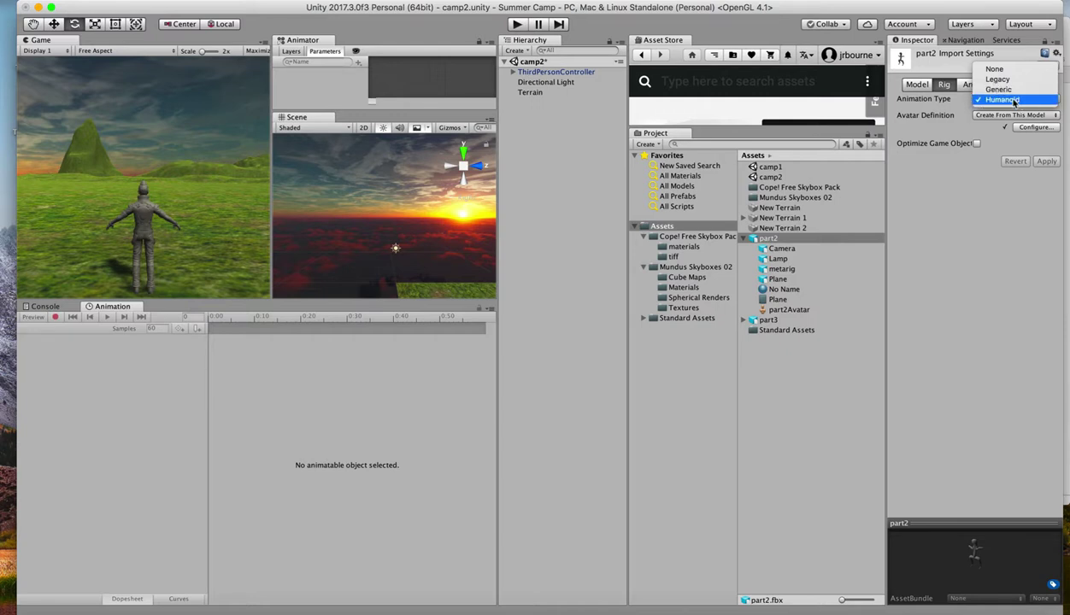
pyautogui.click(1014, 100)
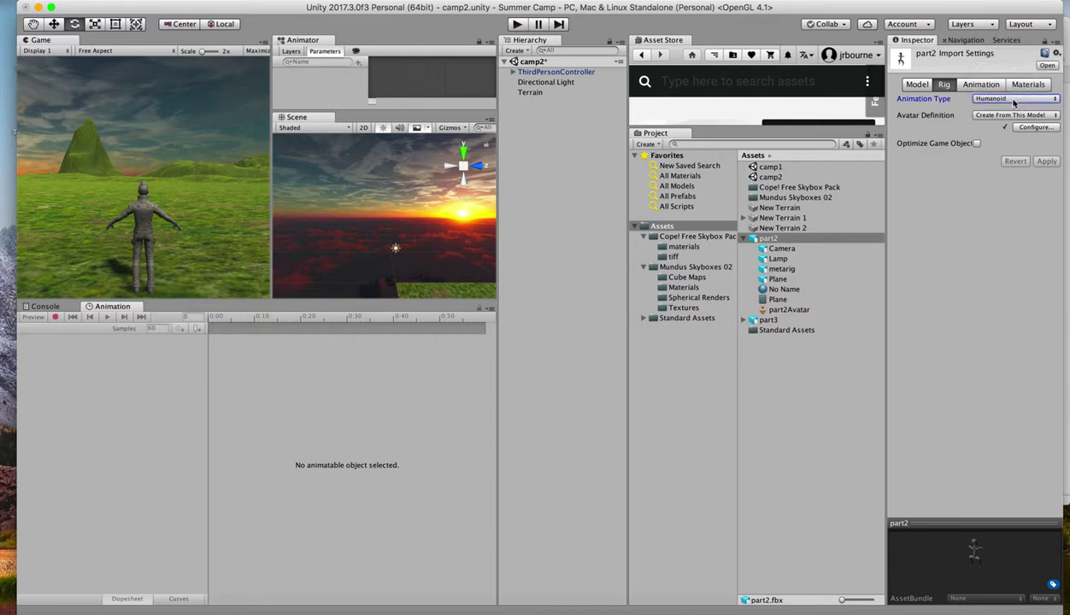
pyautogui.click(1027, 117)
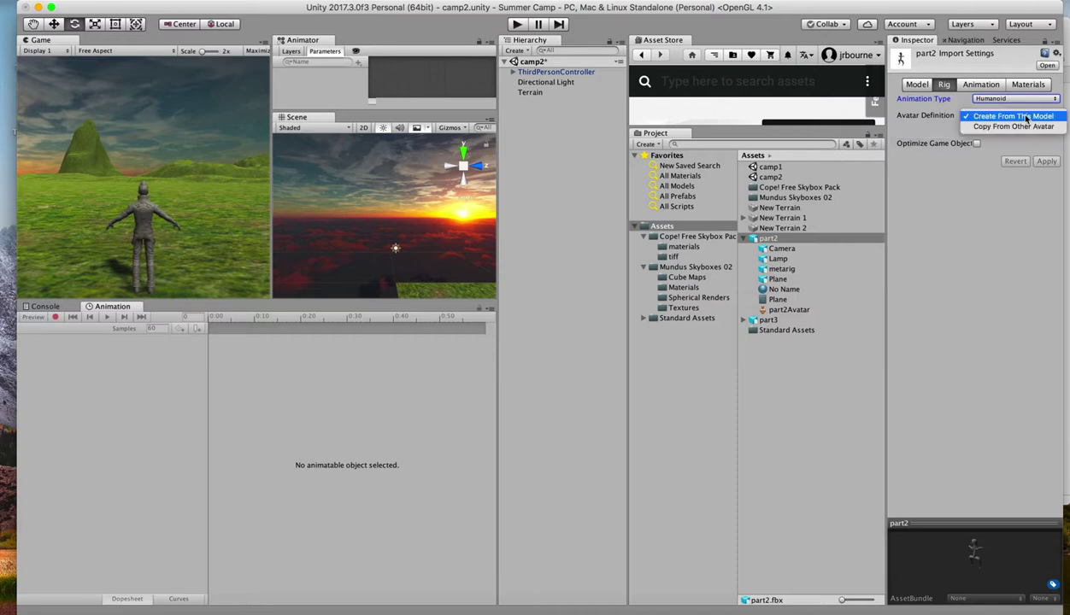
pyautogui.click(1026, 117)
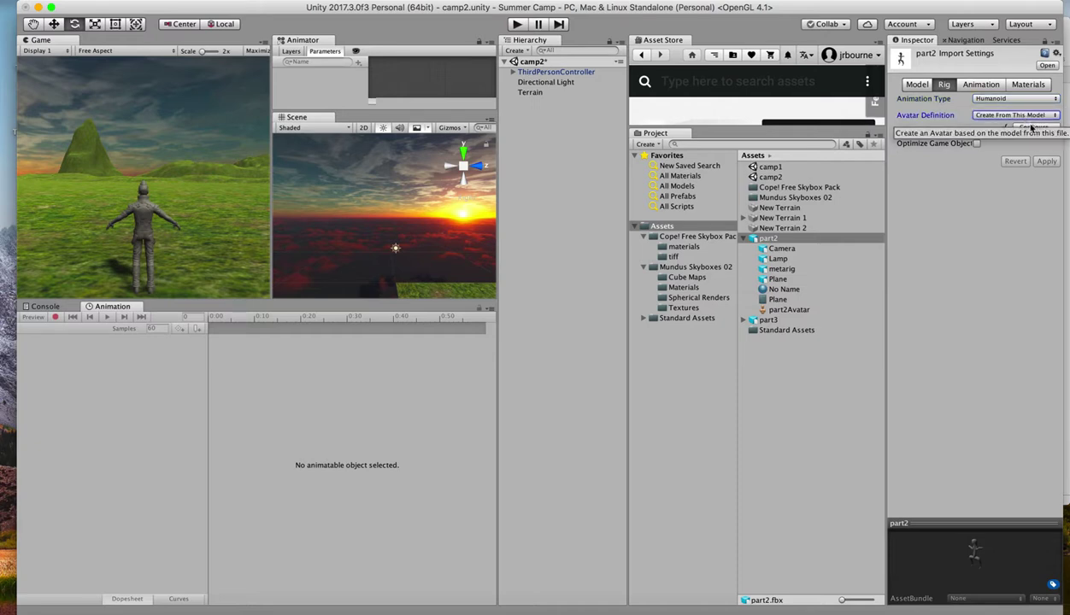
pyautogui.click(1034, 128)
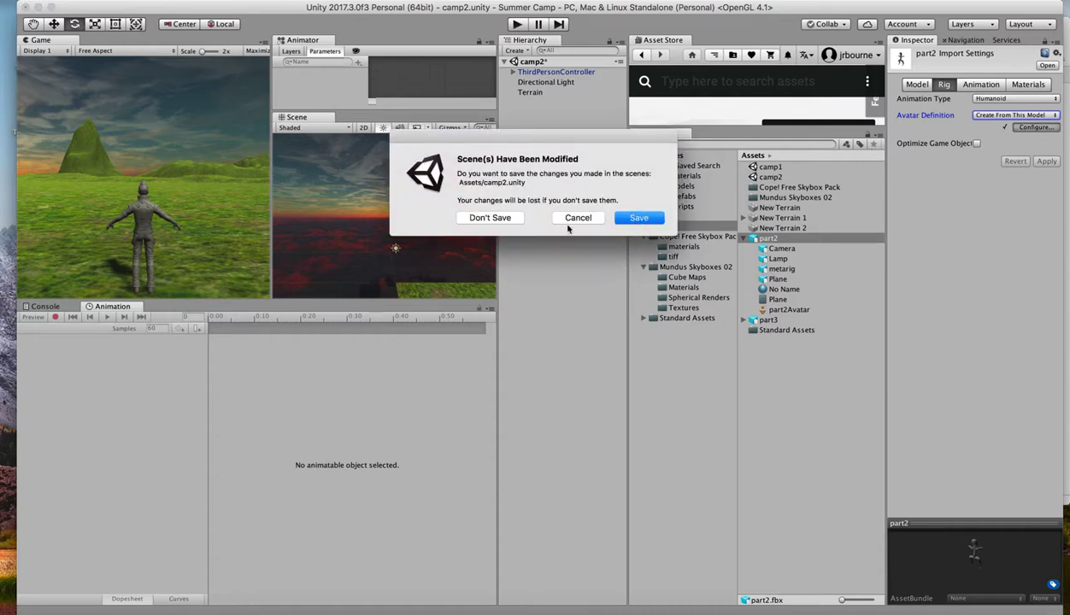
pyautogui.click(638, 218)
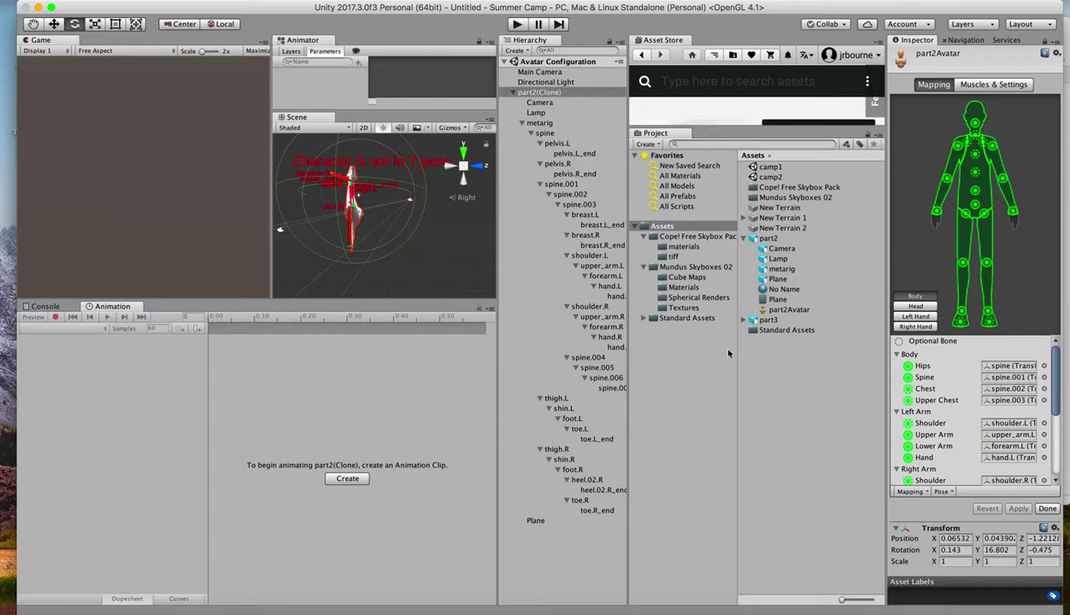
# - Accept part2Avatar's humanoid bone mapping with Done and return to the camp2 scene
pyautogui.click(1048, 508)
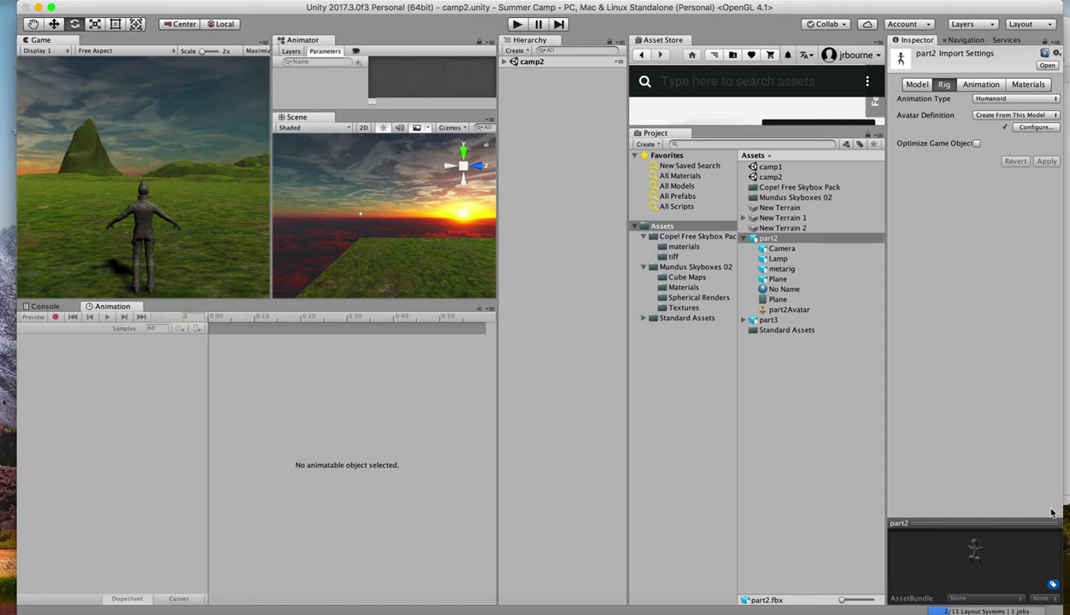
# - Place the part2 model asset into the camp2 scene and start Play mode
pyautogui.click(771, 241)
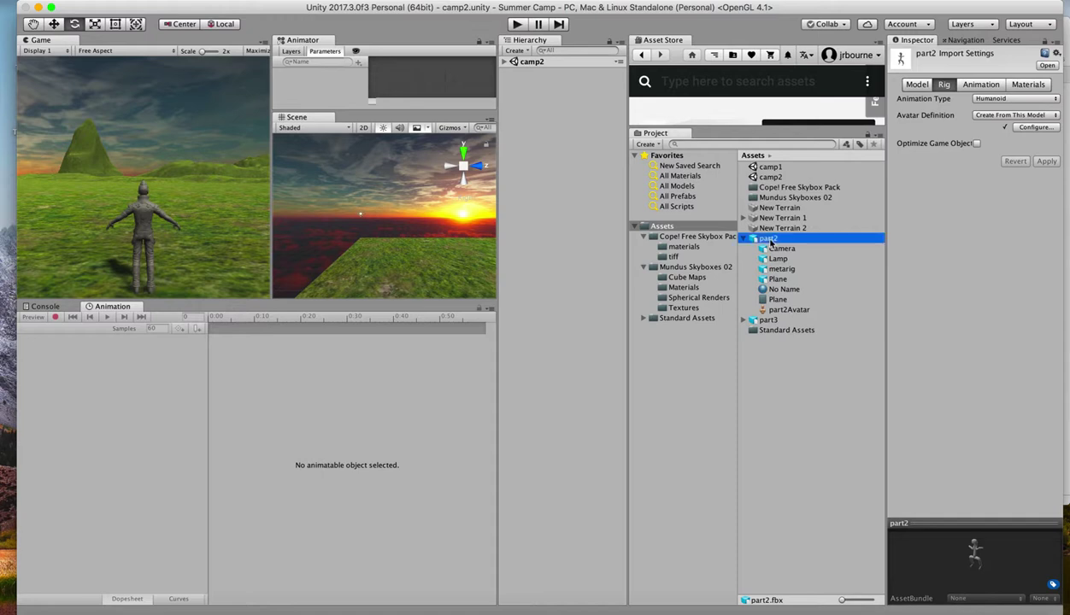
pyautogui.moveTo(770, 241); pyautogui.dragTo(429, 279)
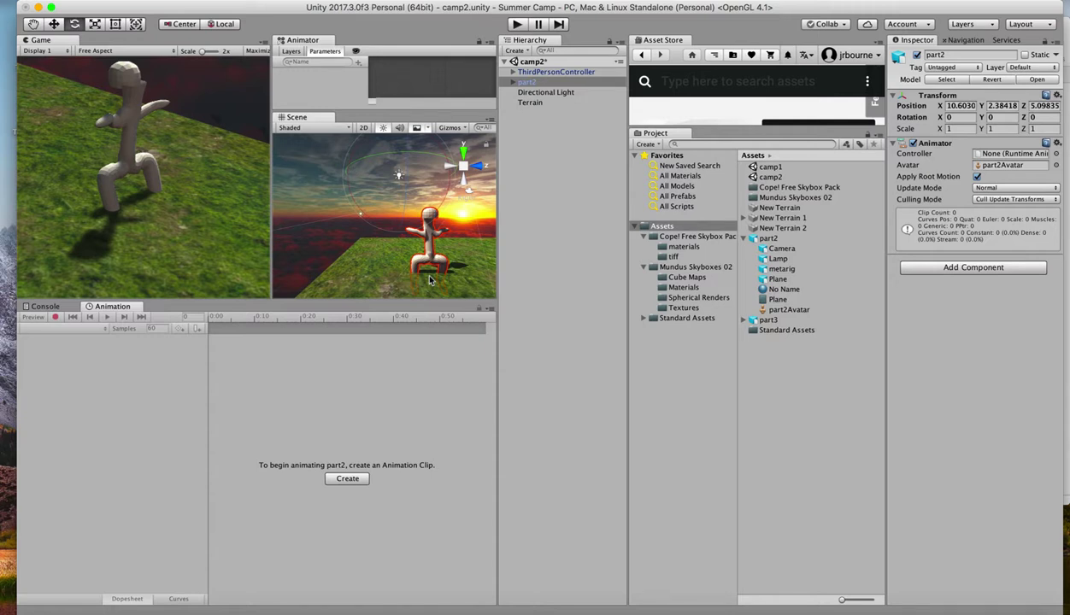
pyautogui.click(517, 23)
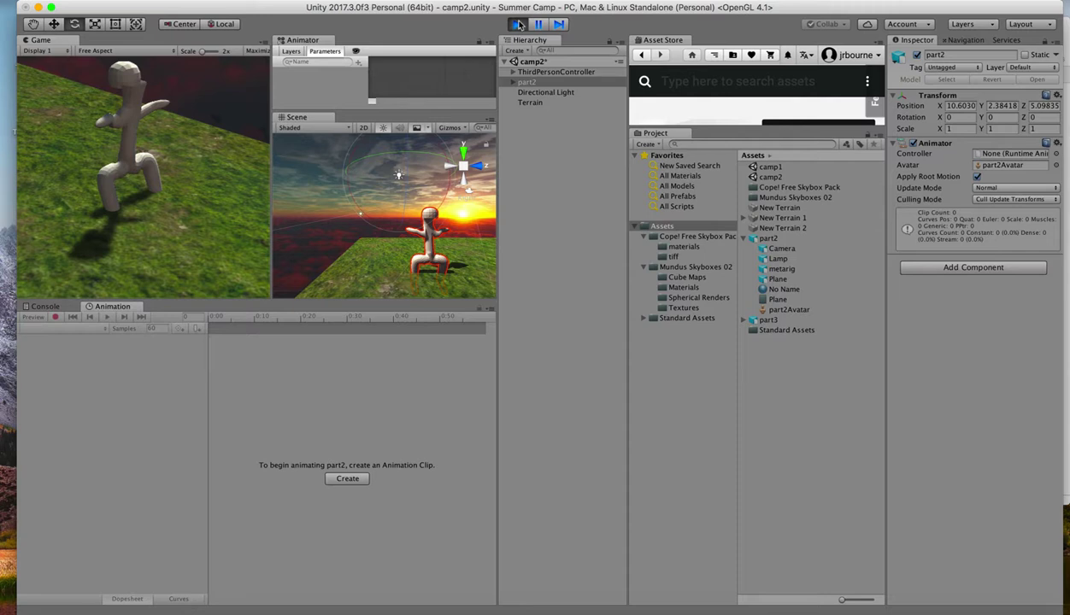
# - Stop the running camp2 scene, then play it again to test the part2 figure
pyautogui.click(518, 25)
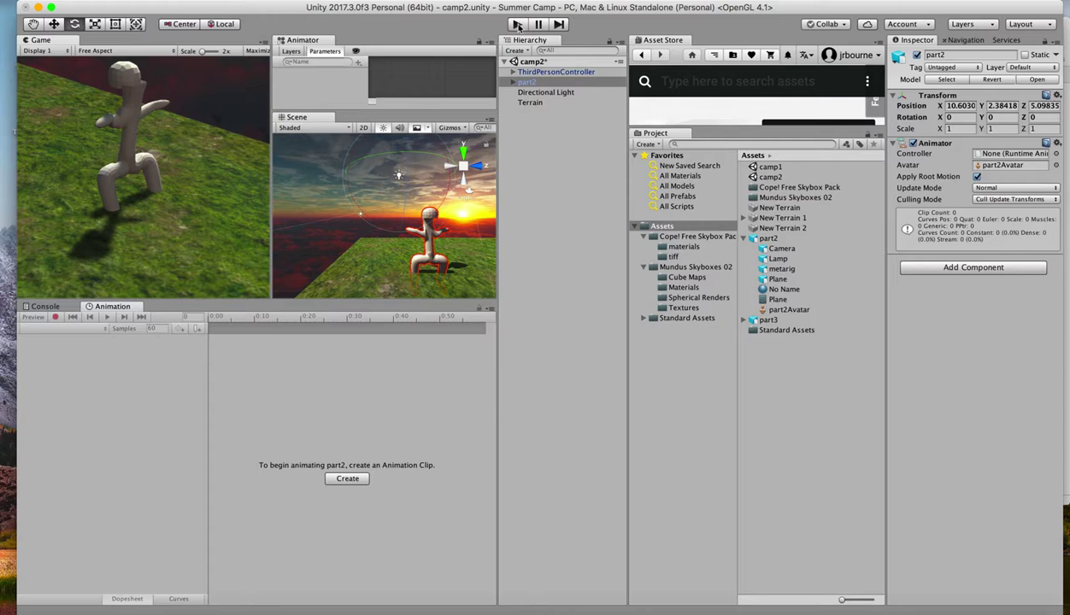
pyautogui.click(518, 25)
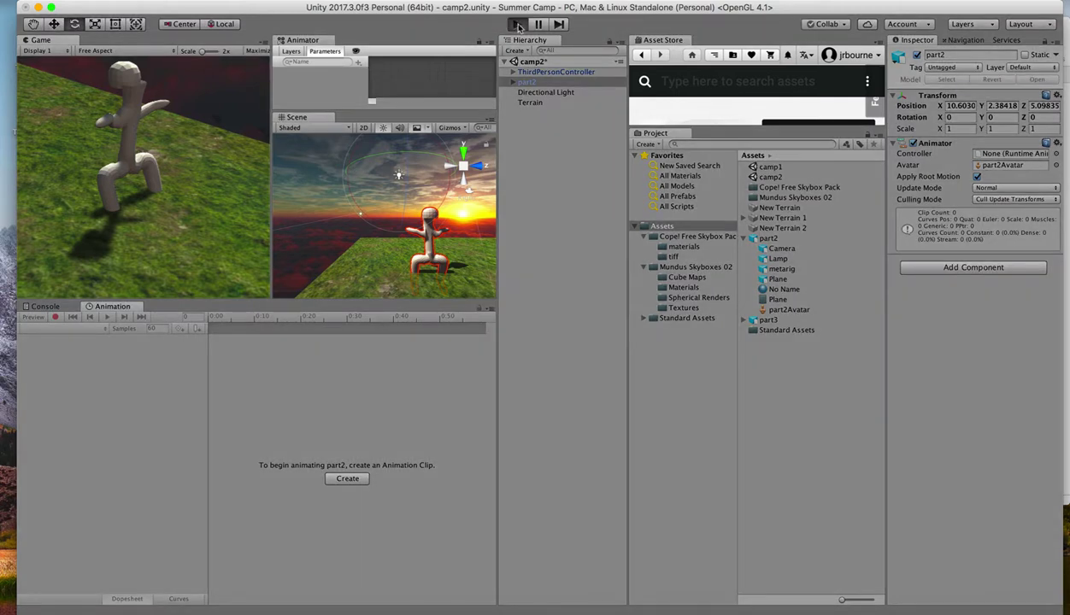